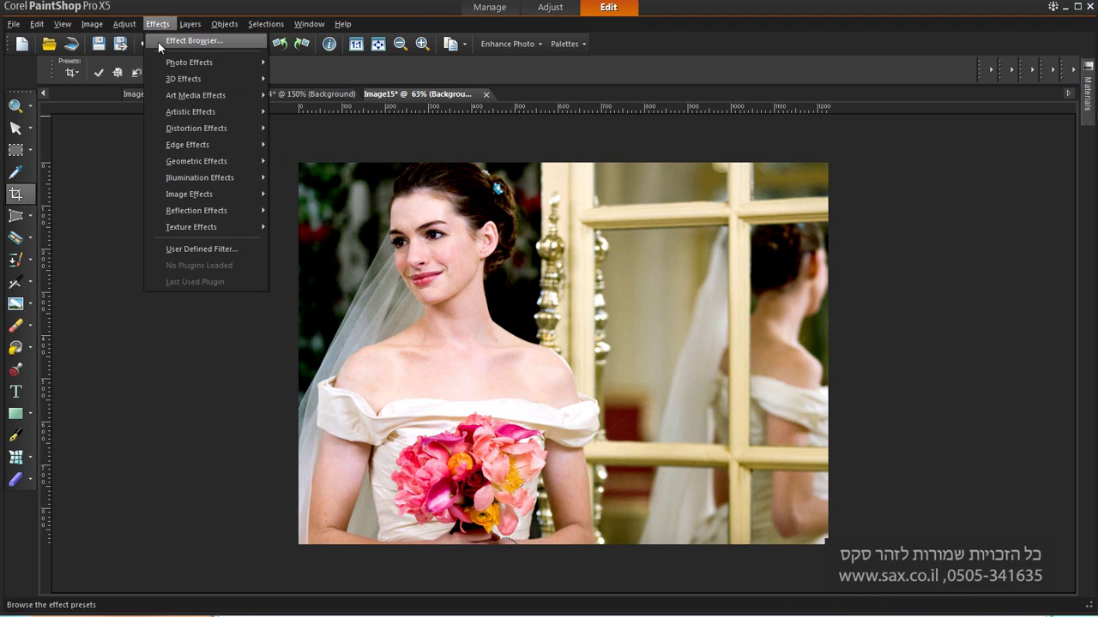
Start the Inner Bevel 3D effect on the bride photo and choose bevel shape 3.
mouse_move(179, 79)
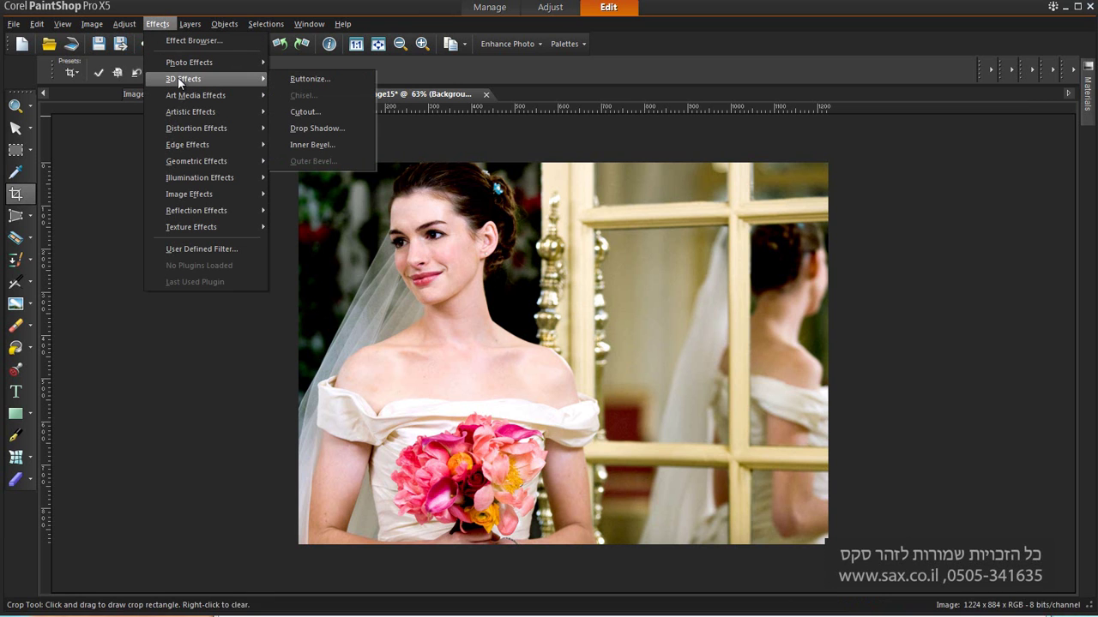
left_click(316, 147)
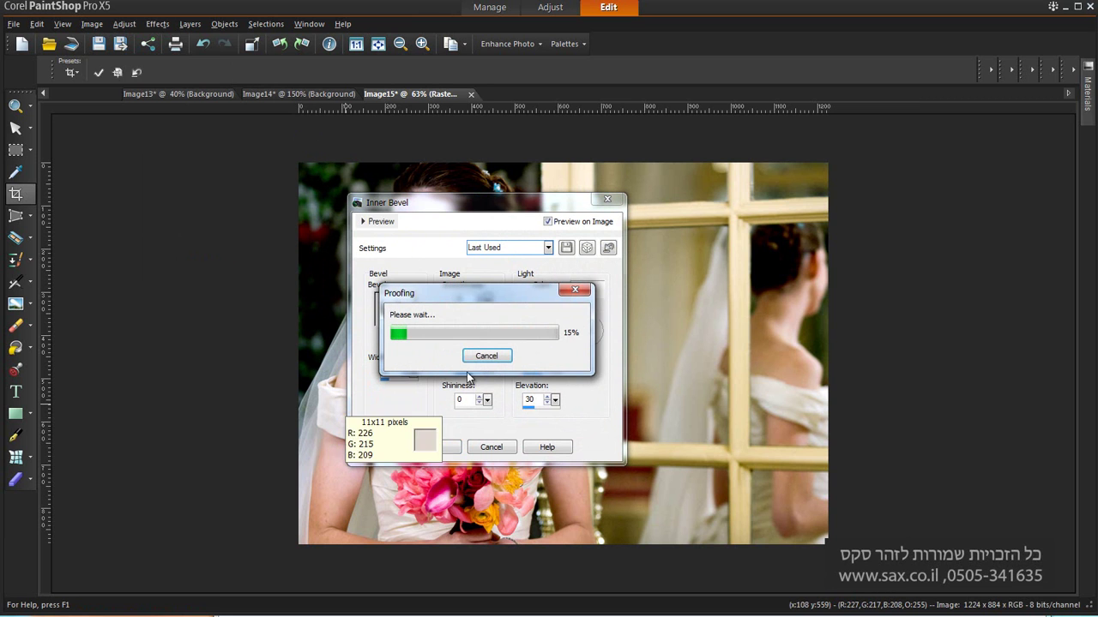
left_click(410, 311)
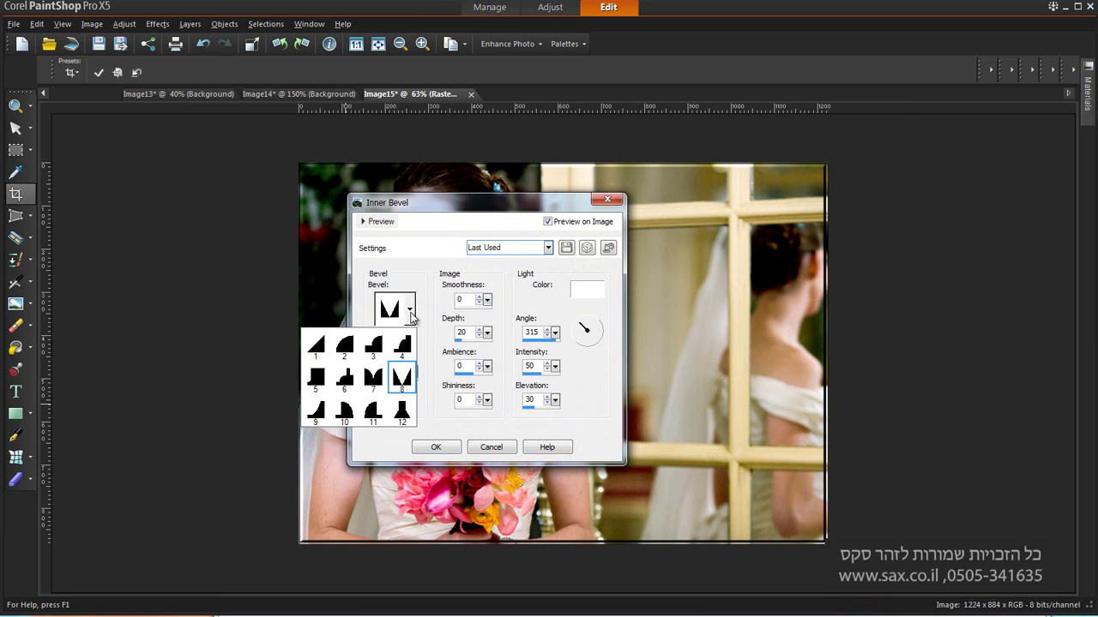
left_click(373, 346)
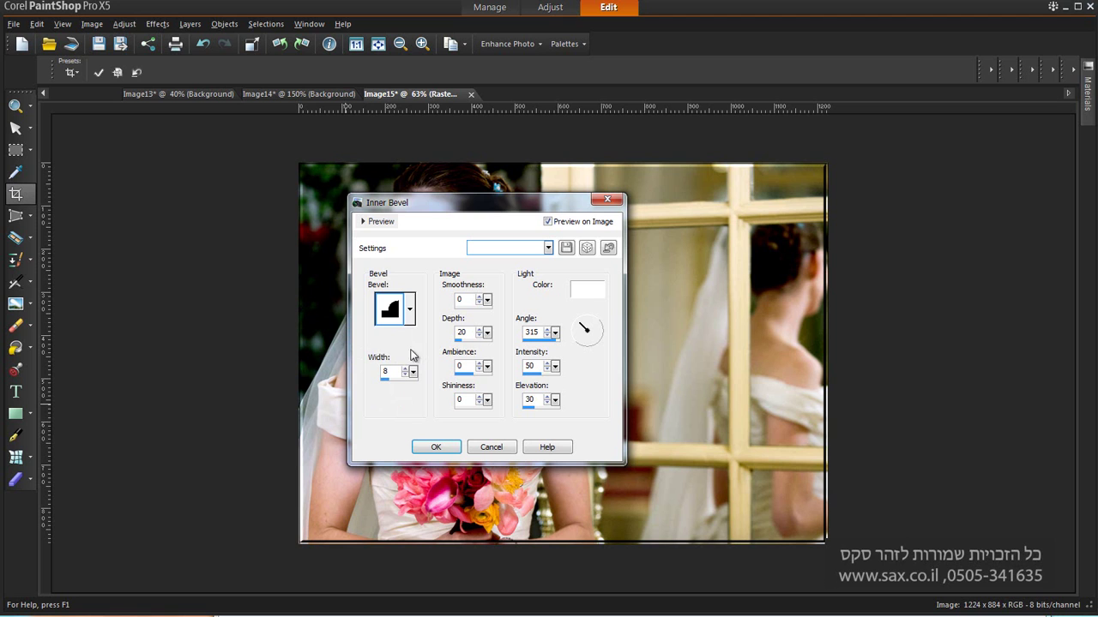
Set the inner bevel's depth to 47 and its shininess to 39.
double_click(462, 332)
type("69")
left_click(478, 335)
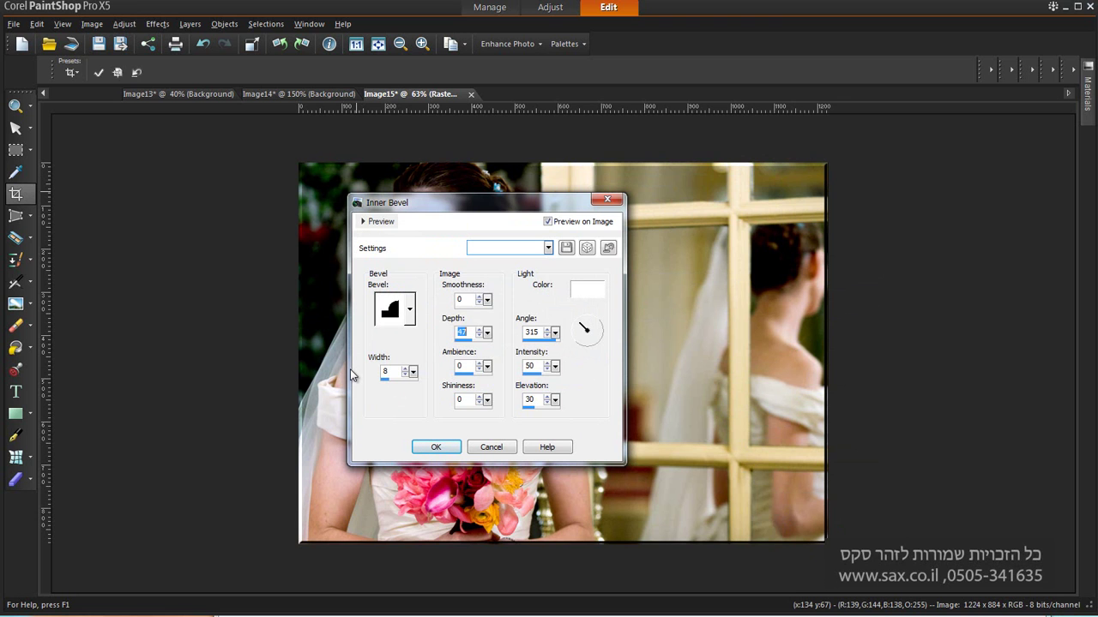
left_click(462, 401)
type("39")
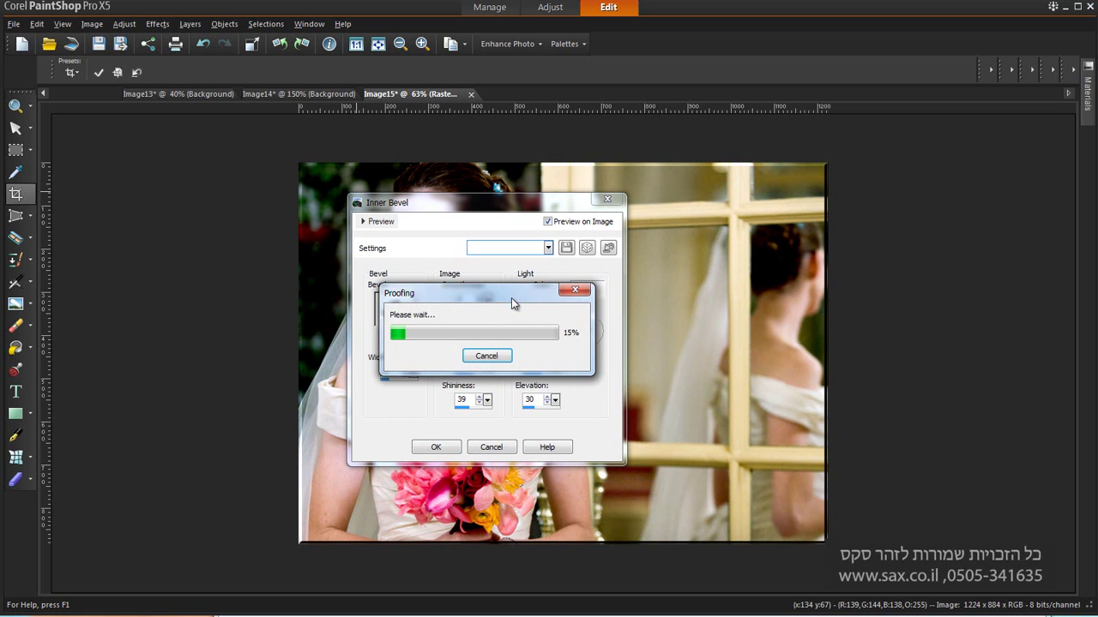
Set the bevel's light angle to 114 and change the bevel shape to number 8.
left_click_drag(586, 306, 851, 315)
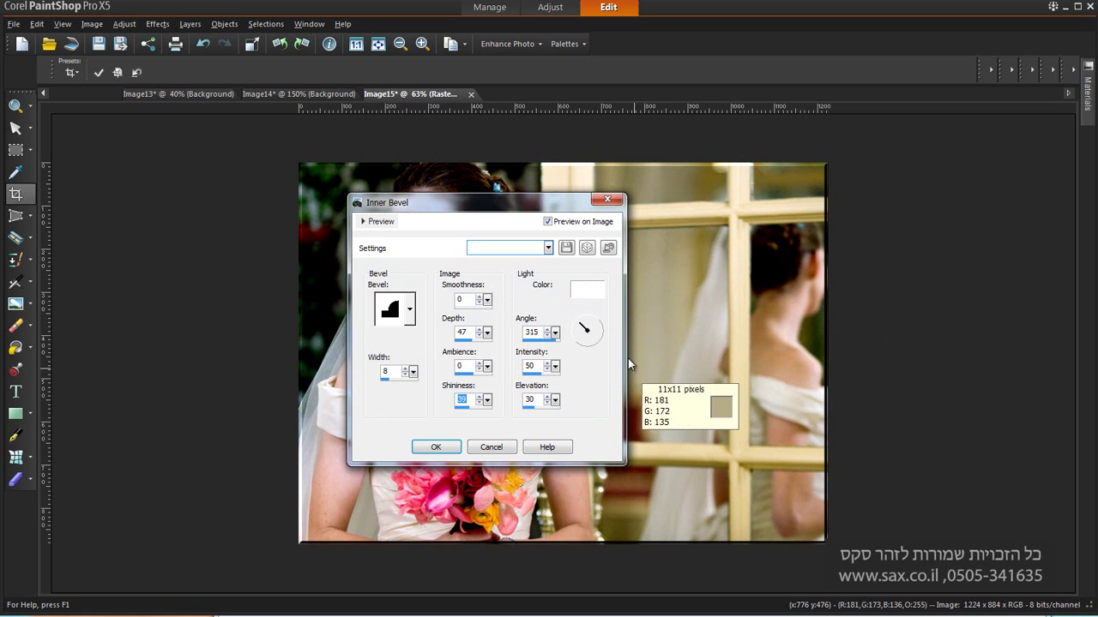
left_click_drag(595, 333, 605, 343)
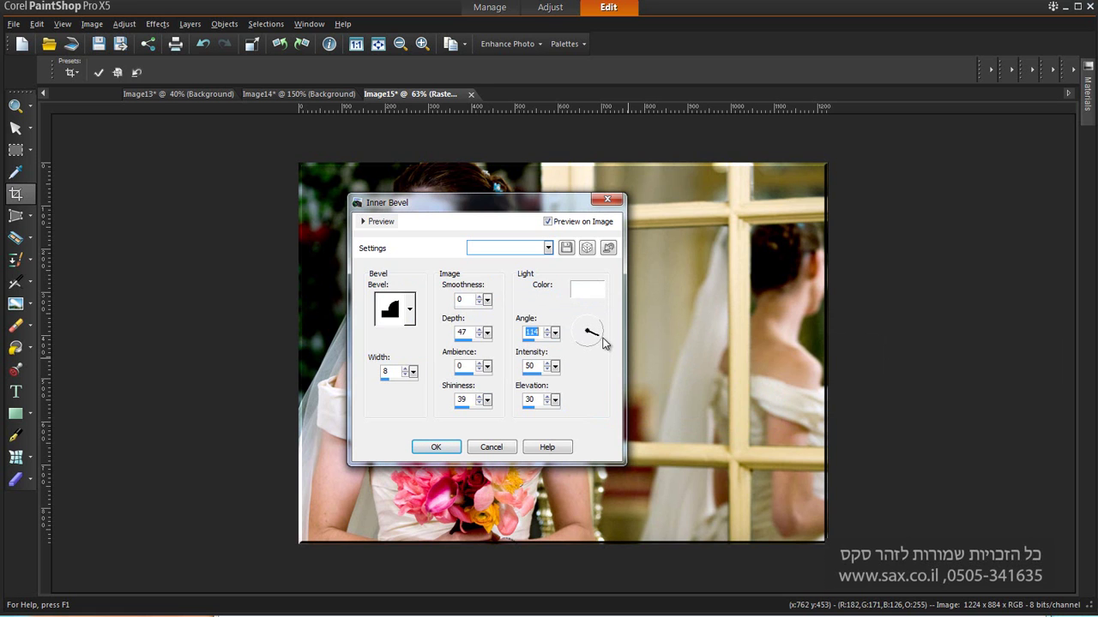
left_click(410, 309)
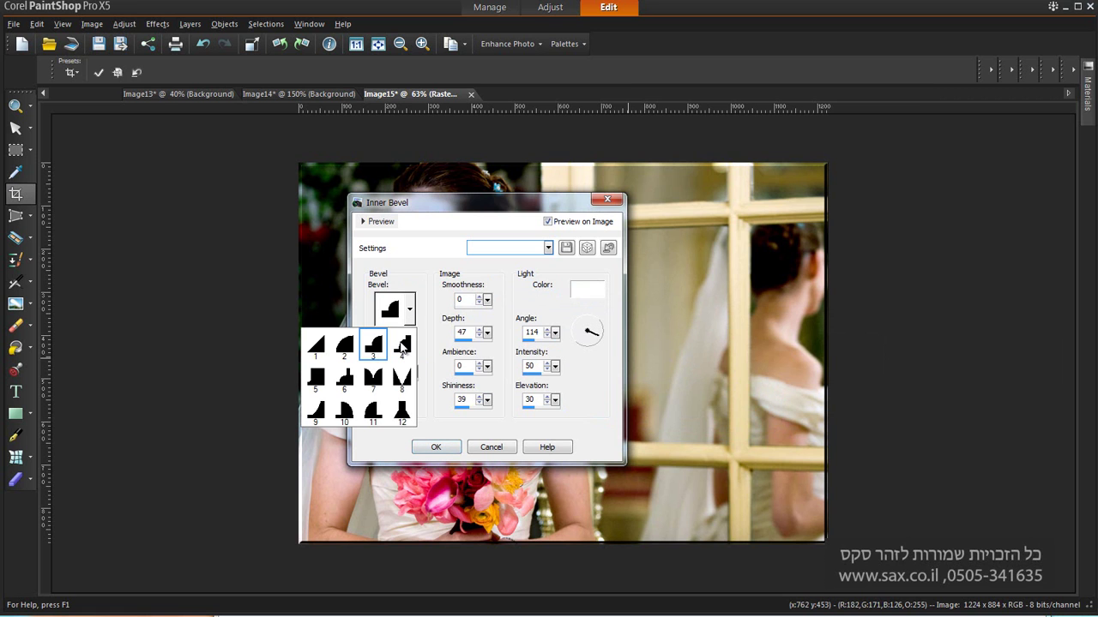
left_click(398, 419)
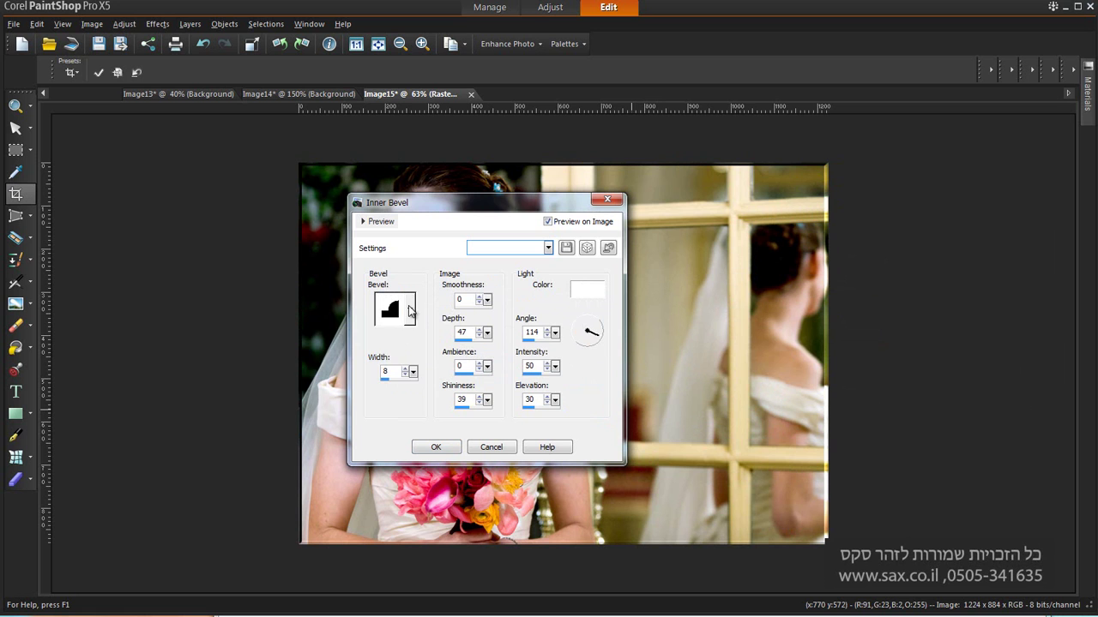
left_click(409, 312)
left_click(402, 390)
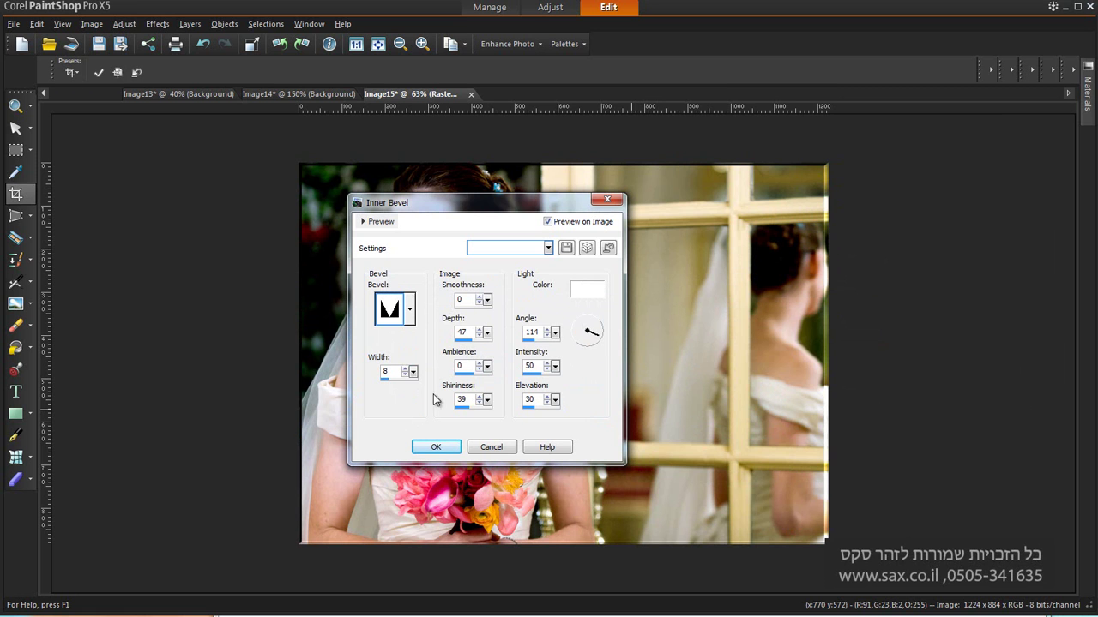
Set the bevel's smoothness to 50, increase its depth and apply the Inner Bevel effect.
left_click_drag(465, 303, 272, 389)
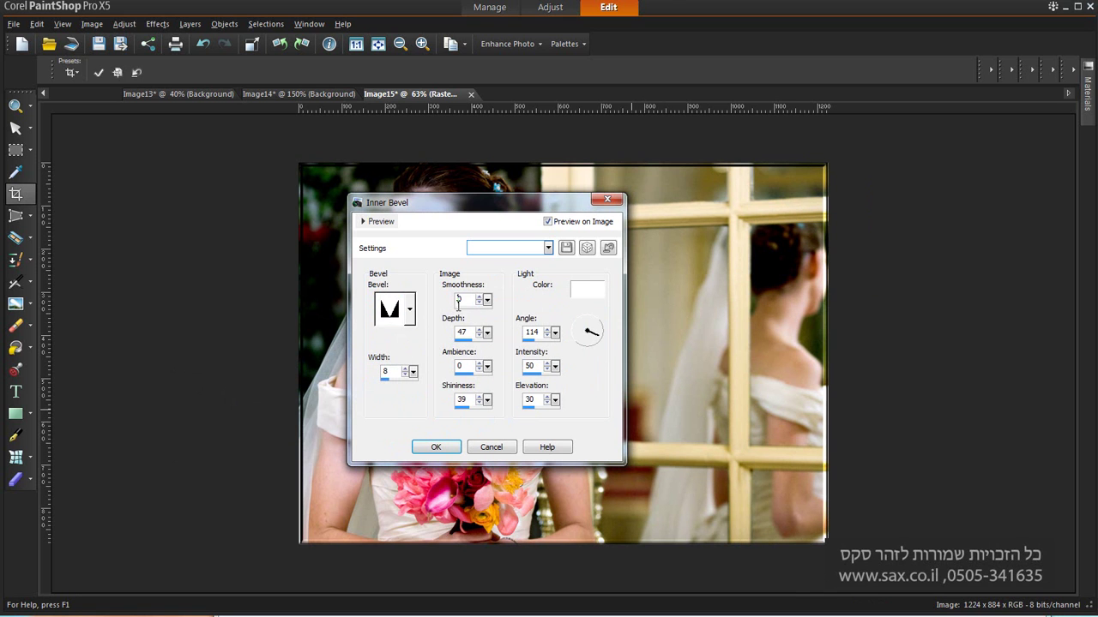
left_click_drag(488, 300, 518, 349)
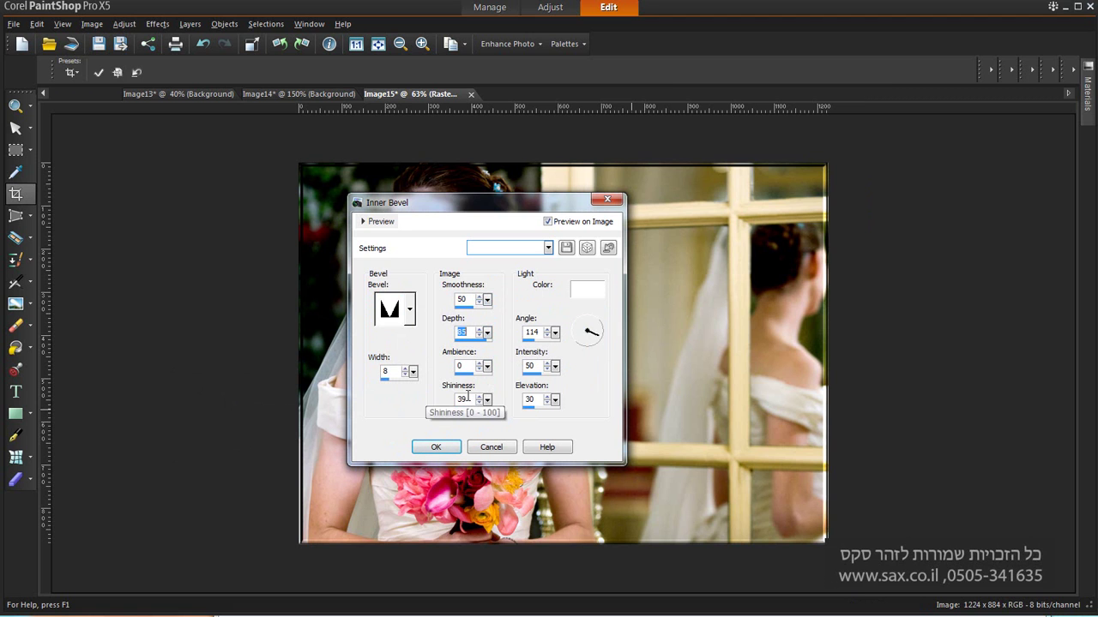
left_click(727, 284)
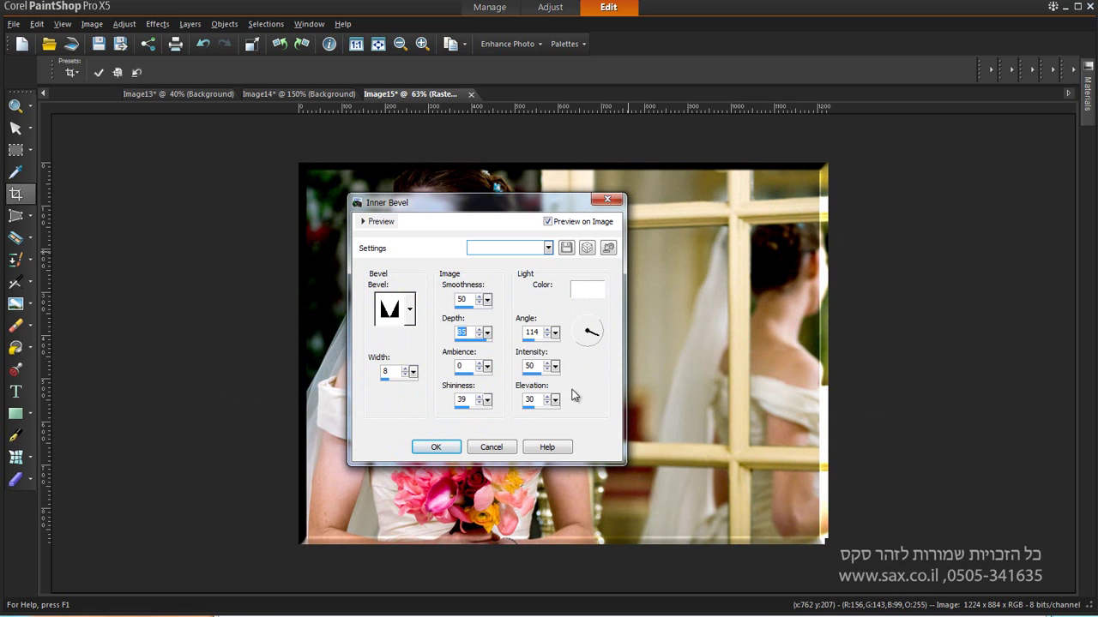
left_click(426, 451)
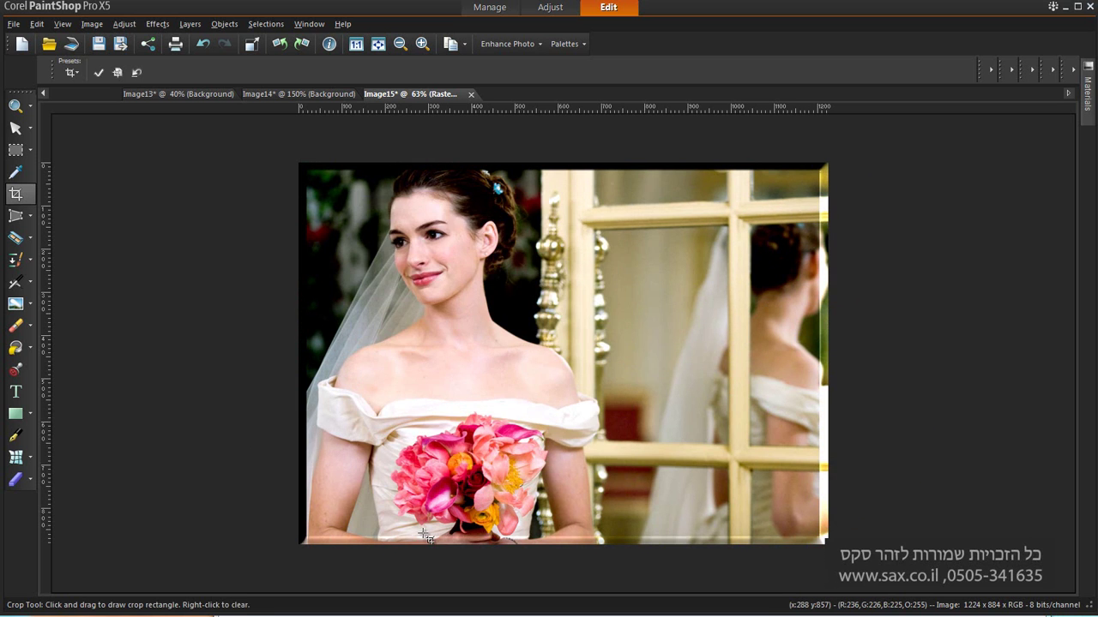
Start the Black Pencil art media effect on the beveled photo and set its detail to 16.
left_click(158, 24)
mouse_move(196, 81)
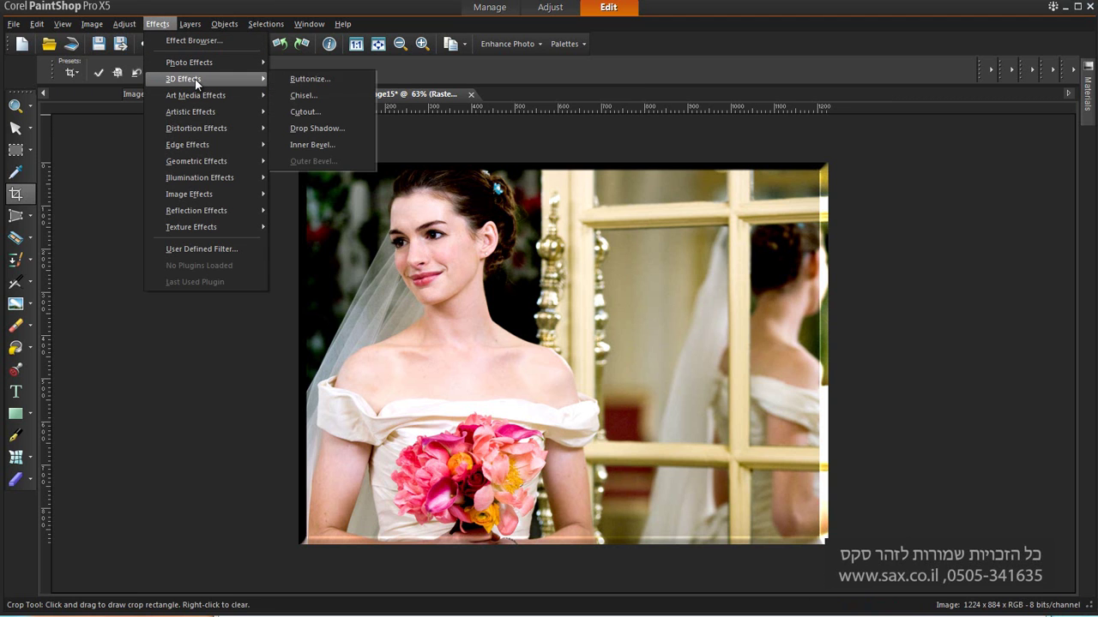
mouse_move(207, 100)
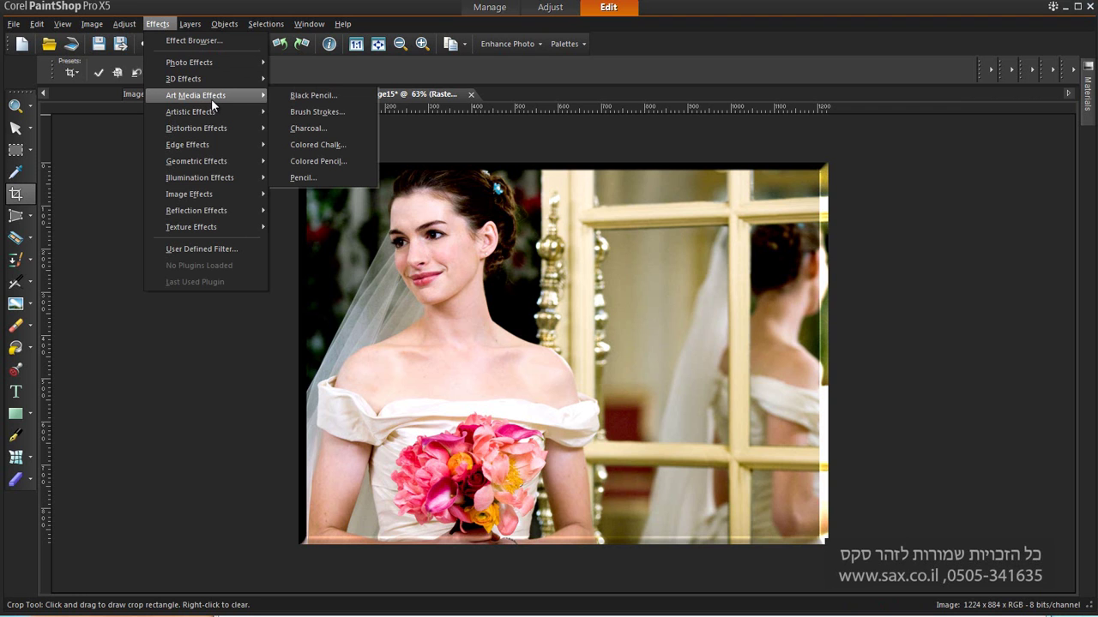
left_click(295, 97)
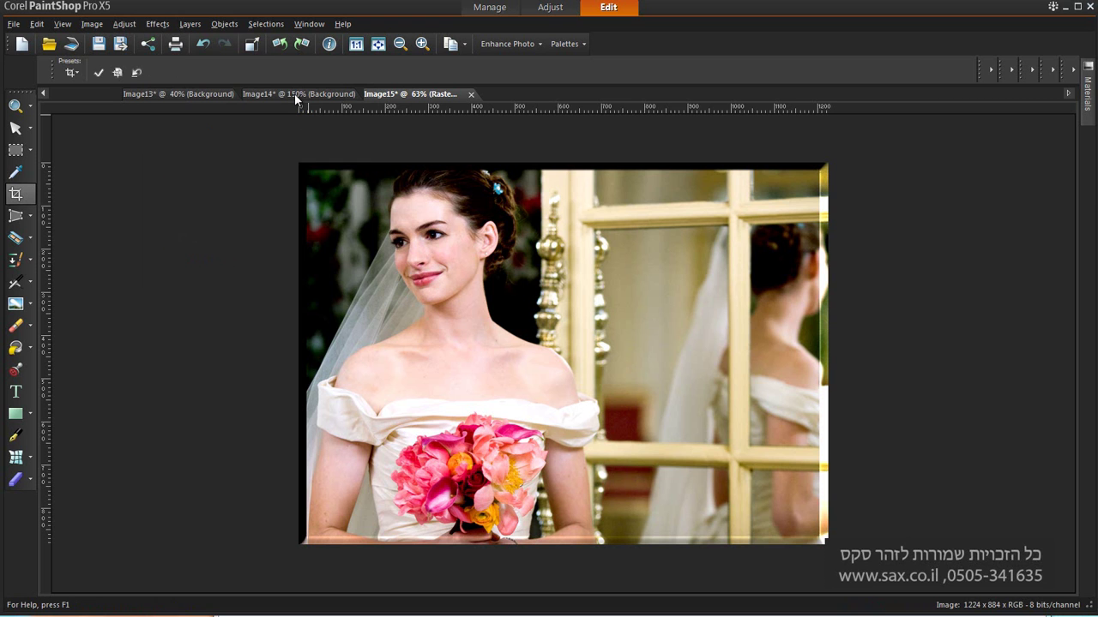
mouse_move(554, 240)
left_mouse_down()
mouse_move(647, 242)
mouse_move(810, 364)
mouse_move(757, 303)
left_mouse_up()
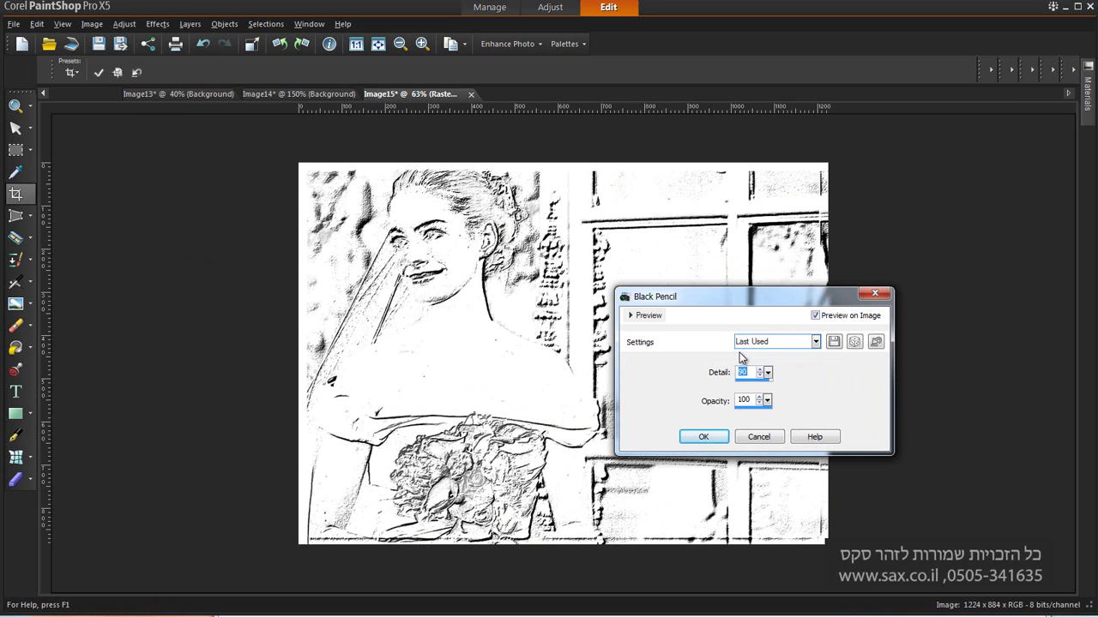
type("16")
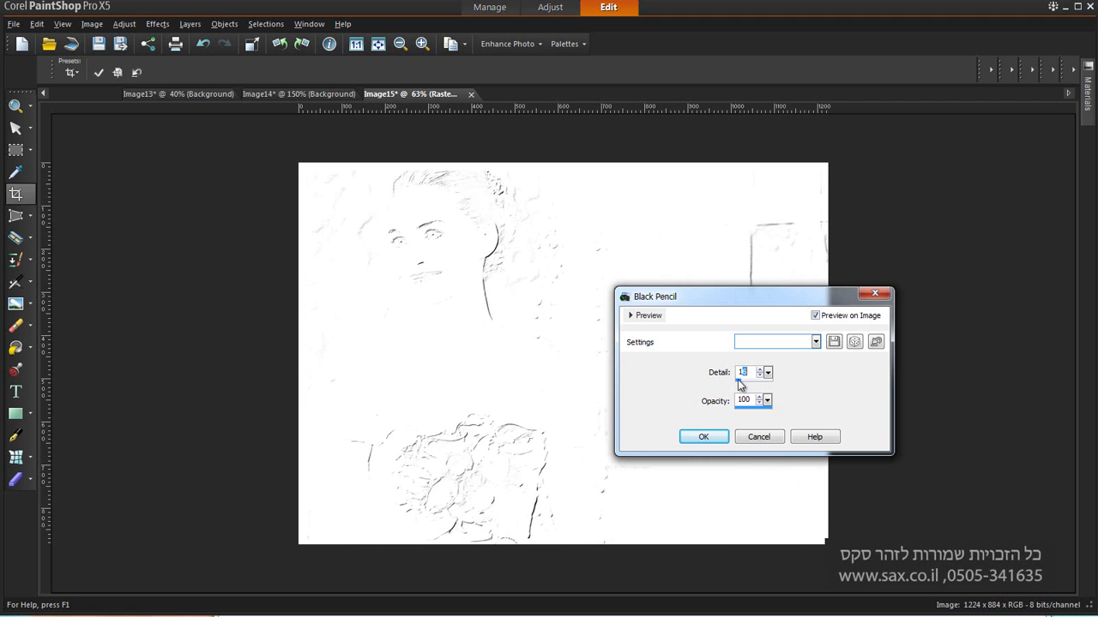
Set the Black Pencil effect's detail to 32 and its opacity to 85.
double_click(741, 372)
type("93")
left_click(745, 378)
left_click(768, 404)
mouse_move(768, 411)
left_mouse_down()
mouse_move(740, 412)
mouse_move(777, 412)
mouse_move(759, 418)
left_mouse_up()
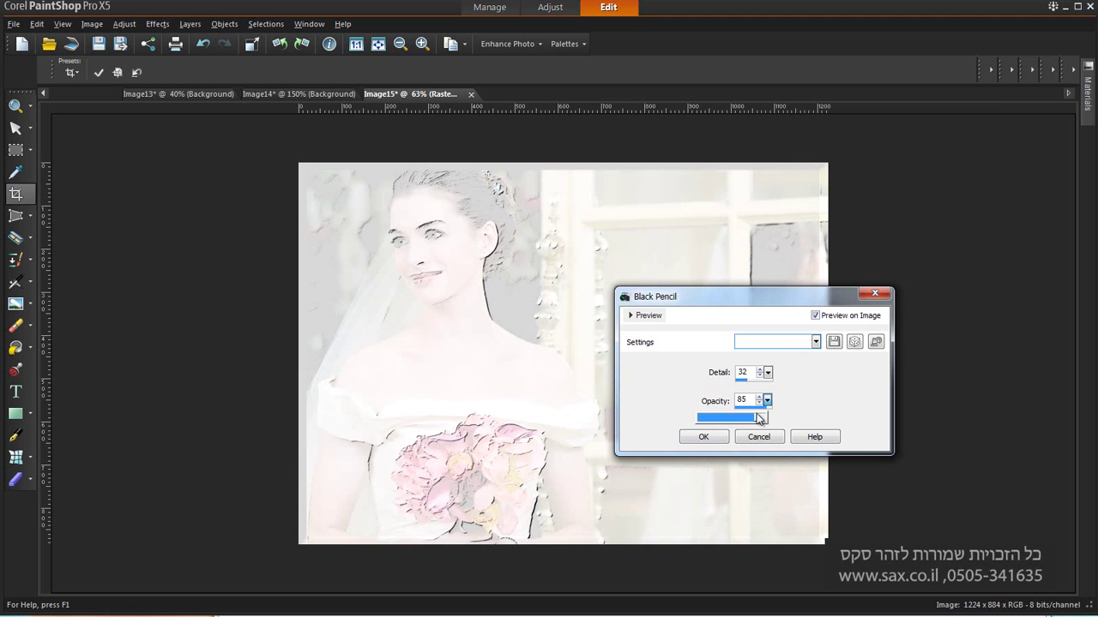
Apply the Black Pencil effect with its detail set to 76 and undo it.
double_click(742, 373)
type("78")
key("BackSpace")
type("6")
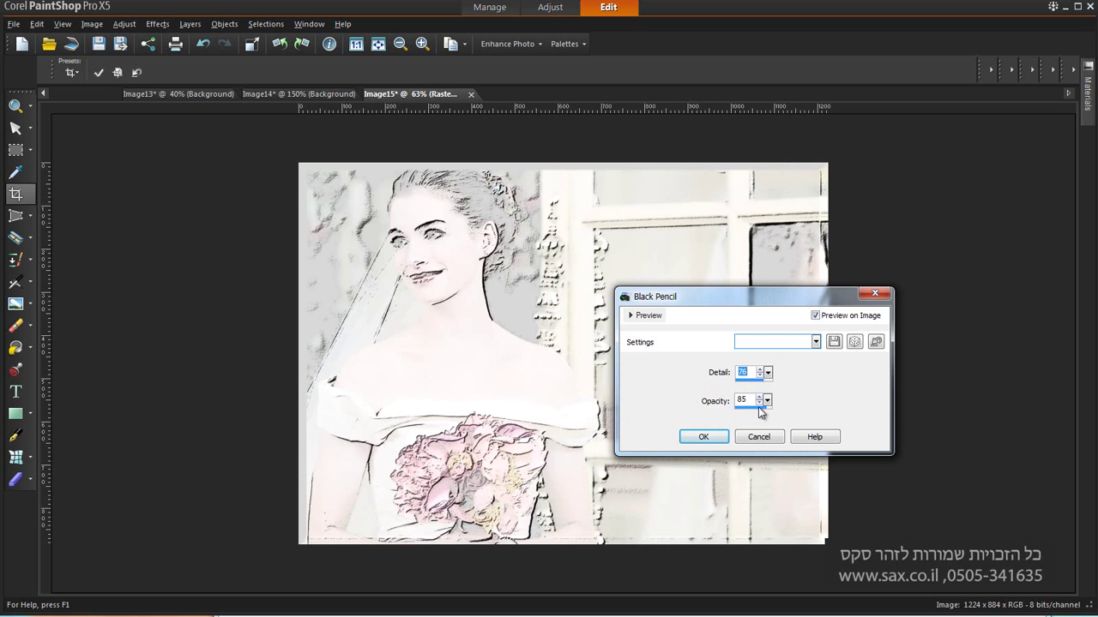
left_click(703, 436)
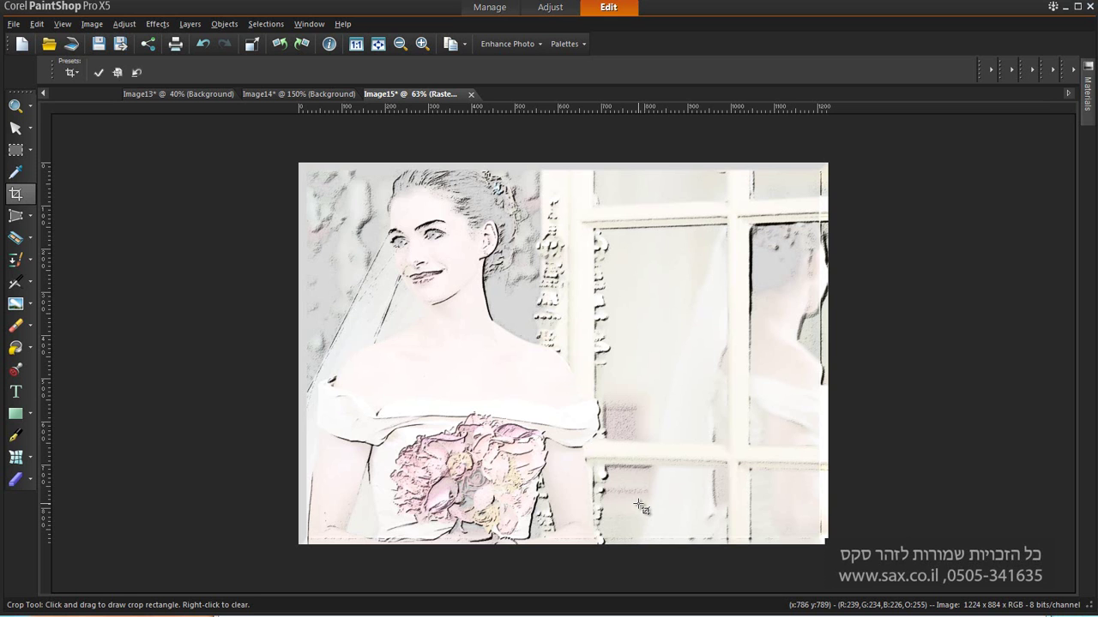
key("ctrl+z")
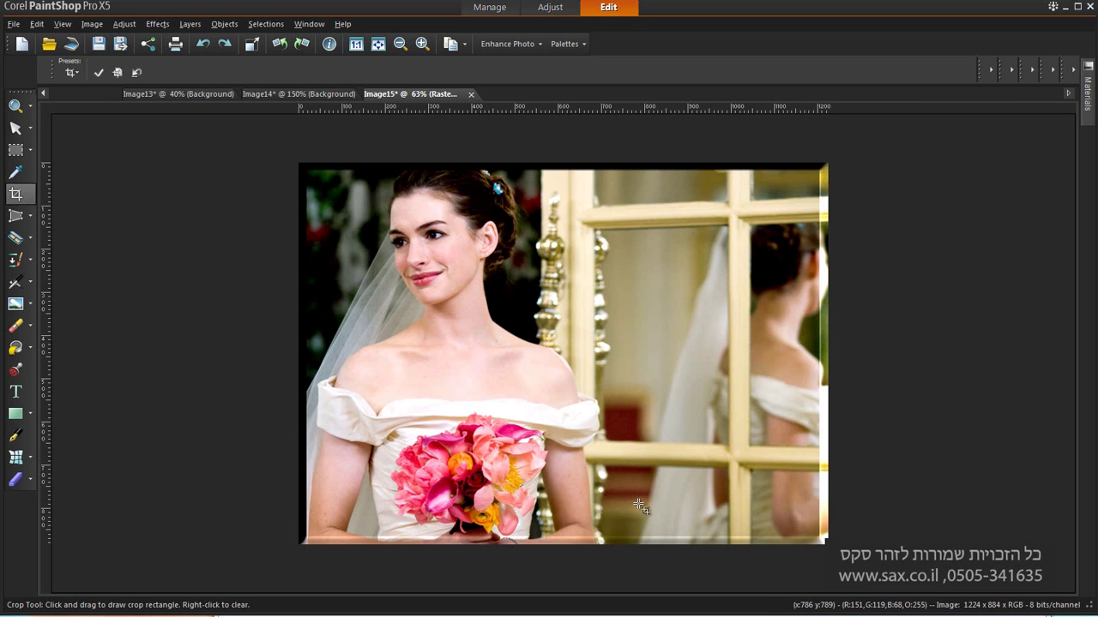
Apply the Brush Strokes art media effect with a softness of 54 and undo it.
left_click(167, 26)
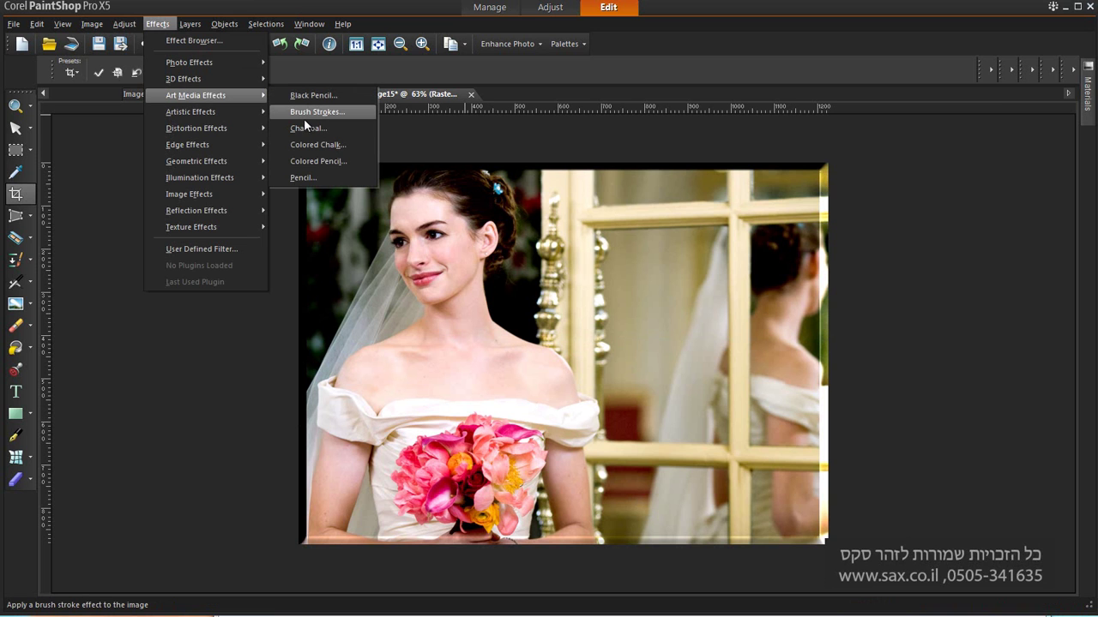
left_click(313, 112)
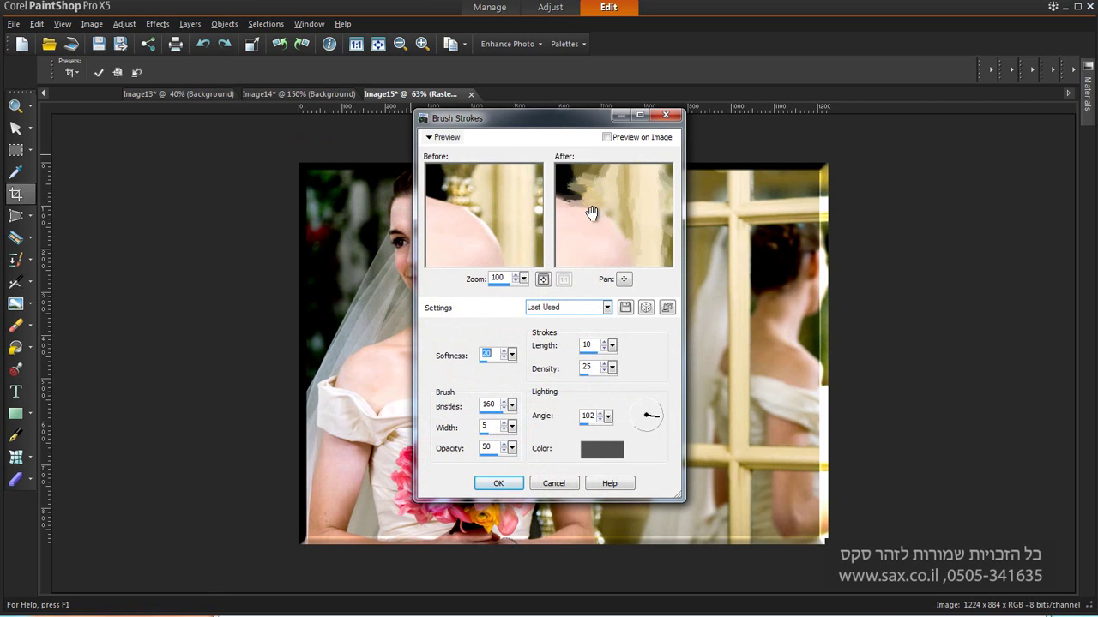
type("39")
scroll(495, 360, "up", 15)
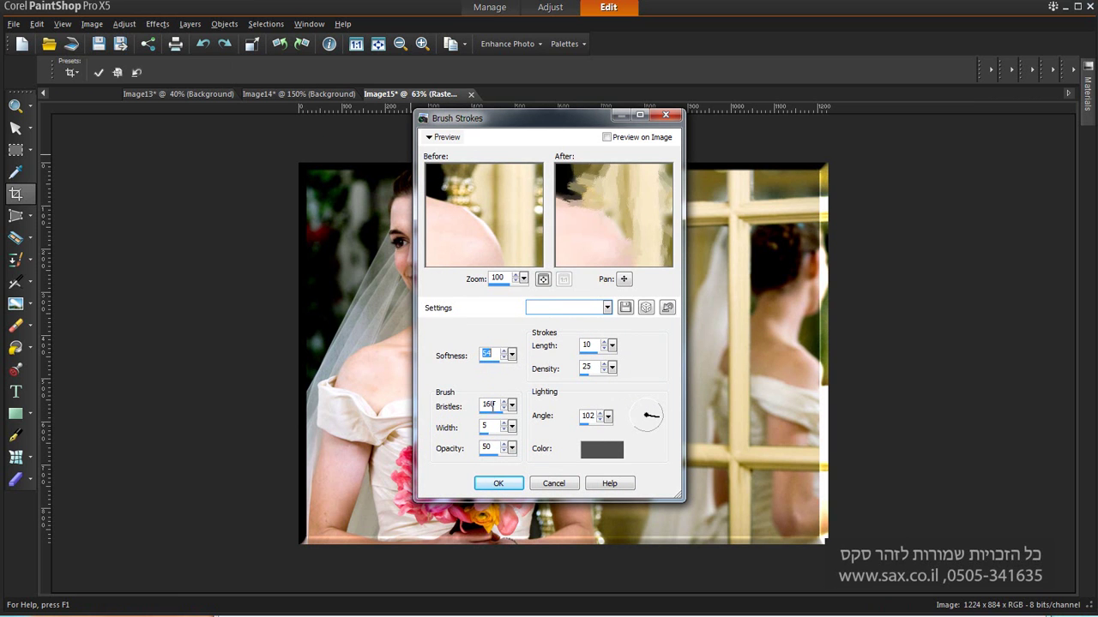
left_click(499, 483)
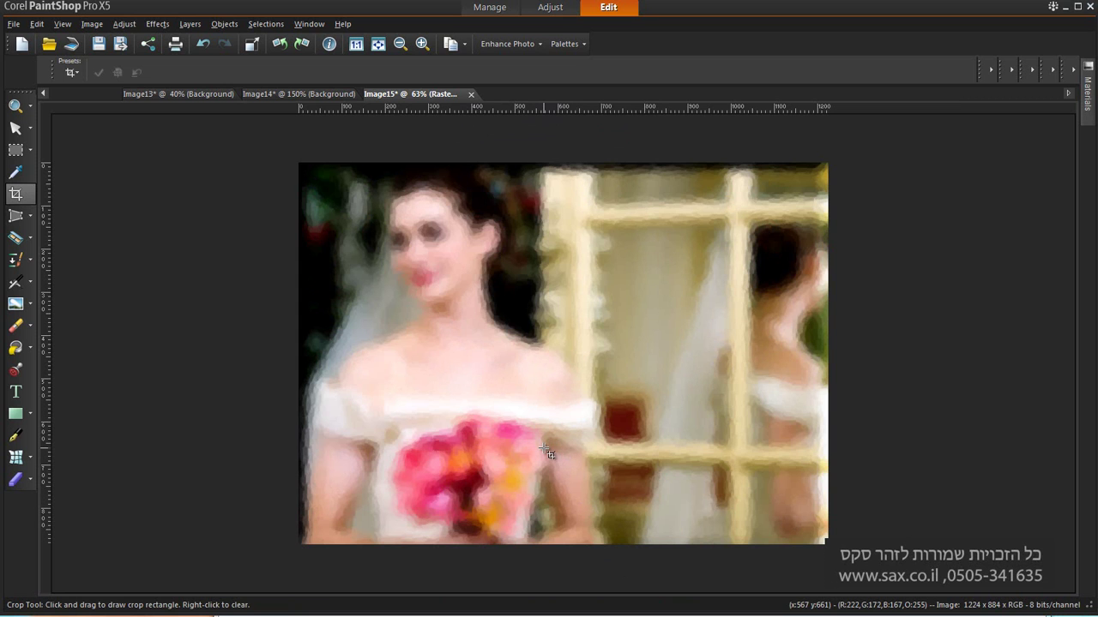
key("ctrl+z")
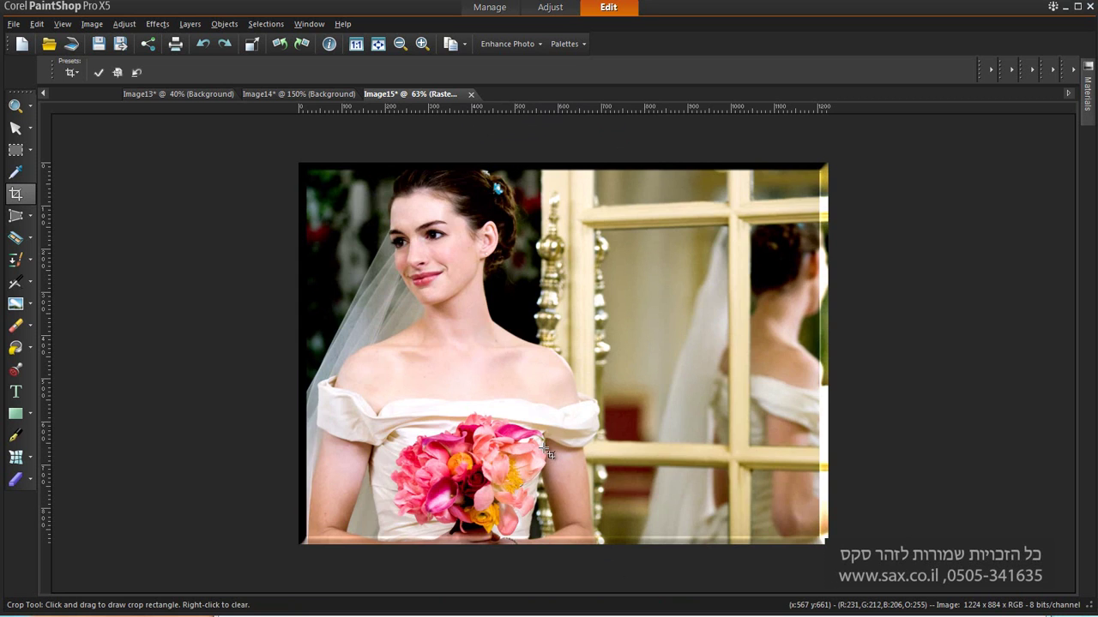
Apply the Charcoal art media effect to the beveled photo with a detail of 28 and an opacity of 84.
left_click(157, 23)
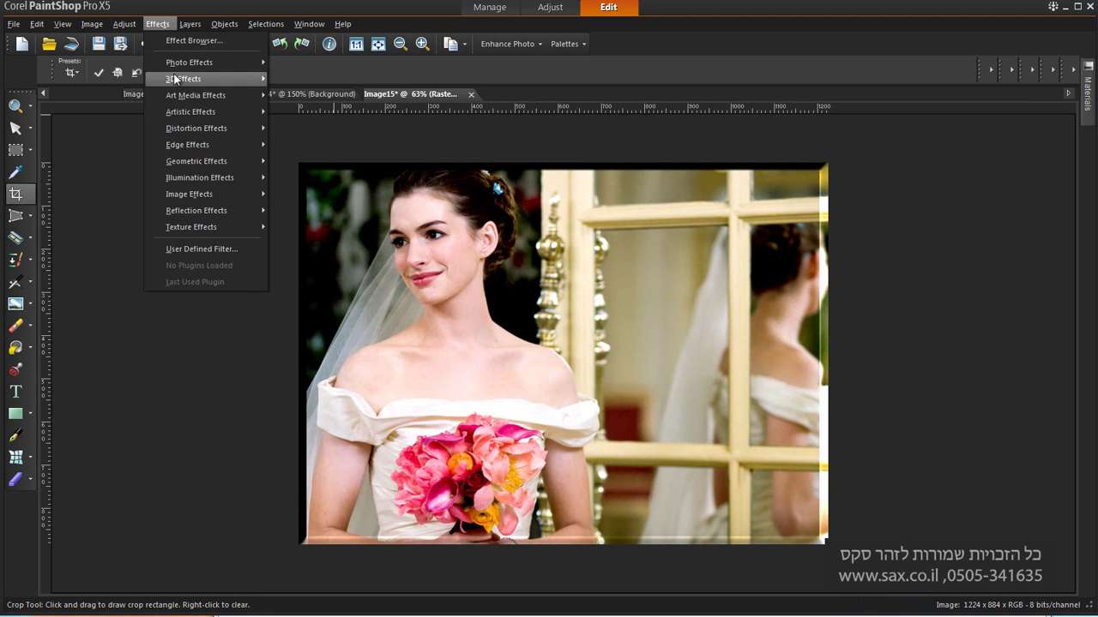
mouse_move(176, 76)
mouse_move(214, 95)
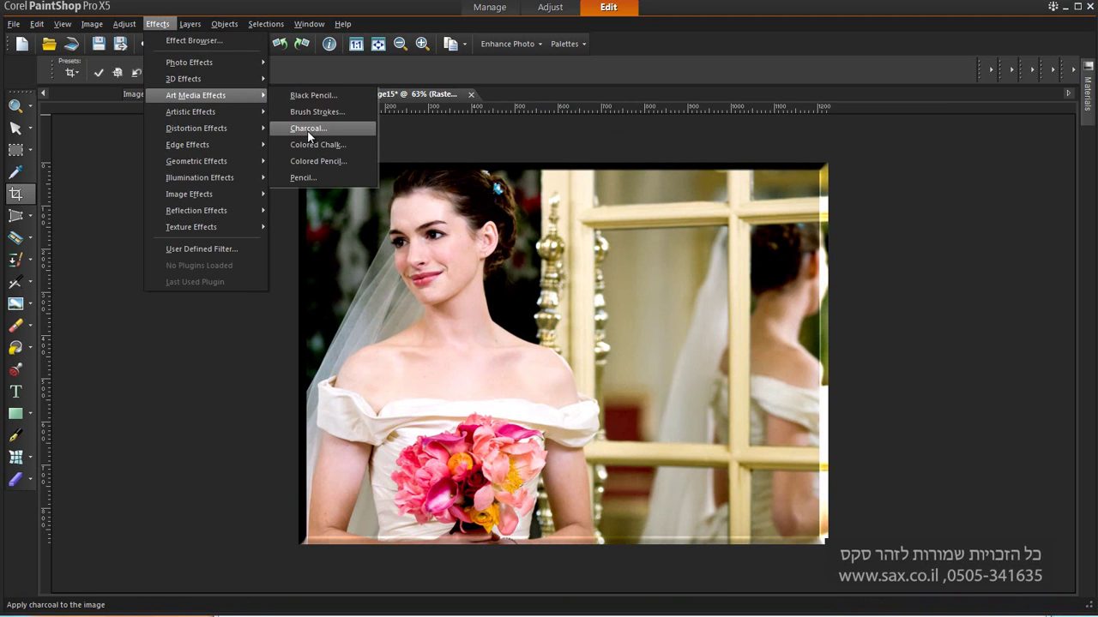
left_click(308, 129)
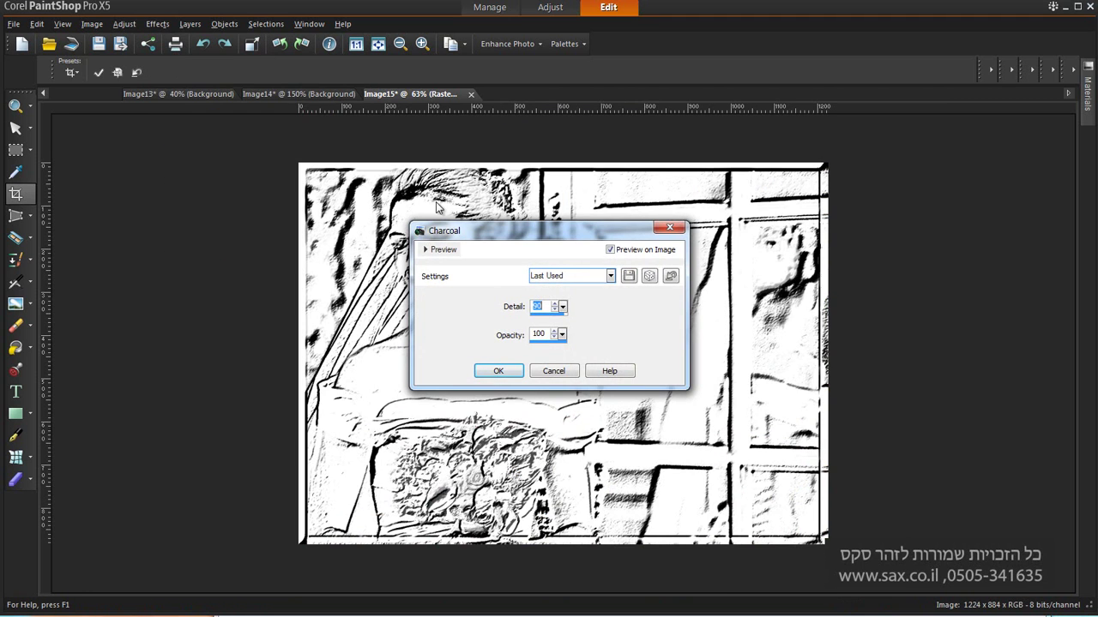
left_click_drag(486, 230, 644, 199)
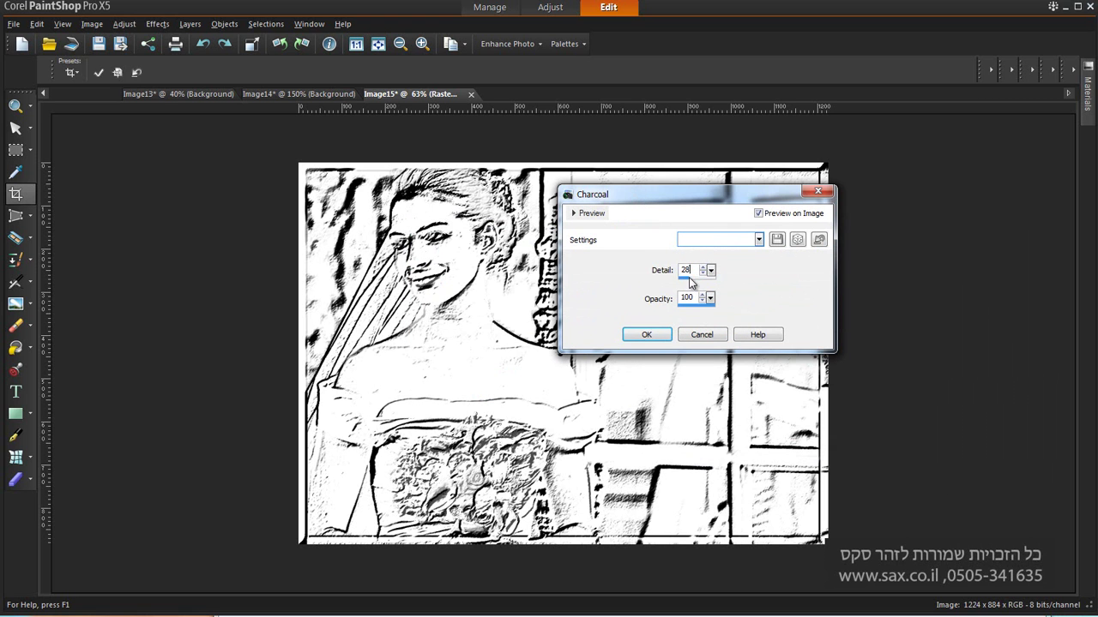
type("28")
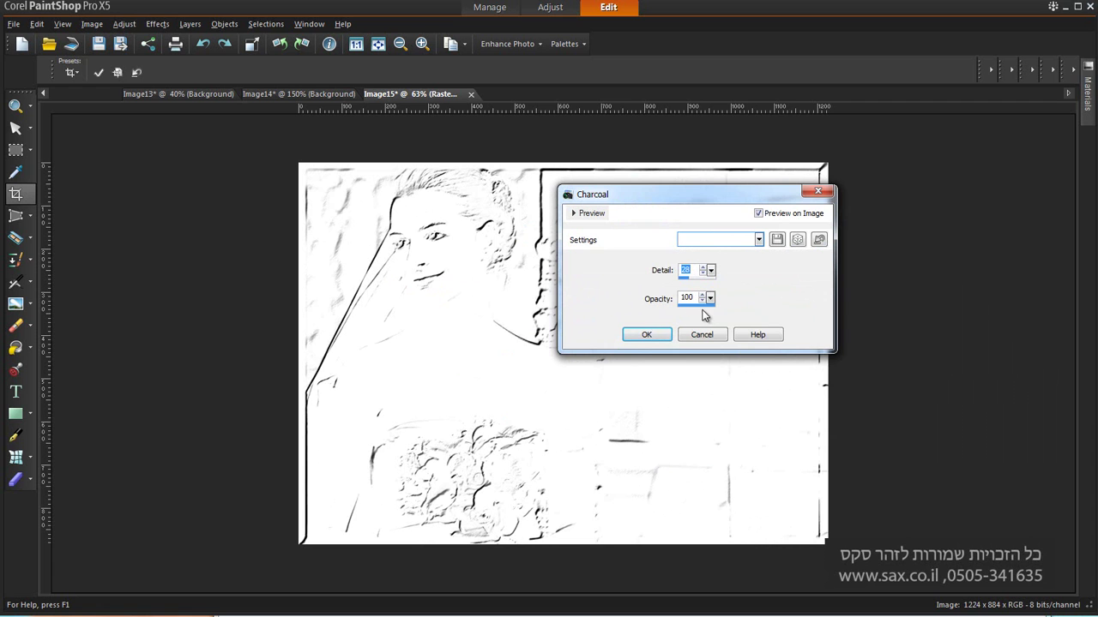
left_click_drag(700, 305, 714, 312)
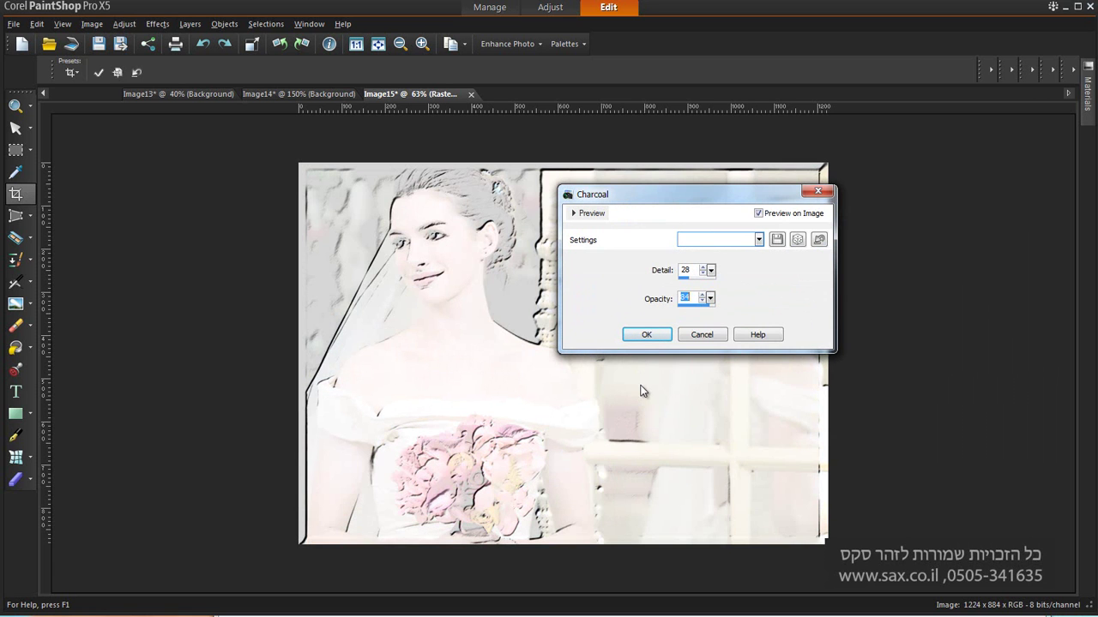
left_click(647, 334)
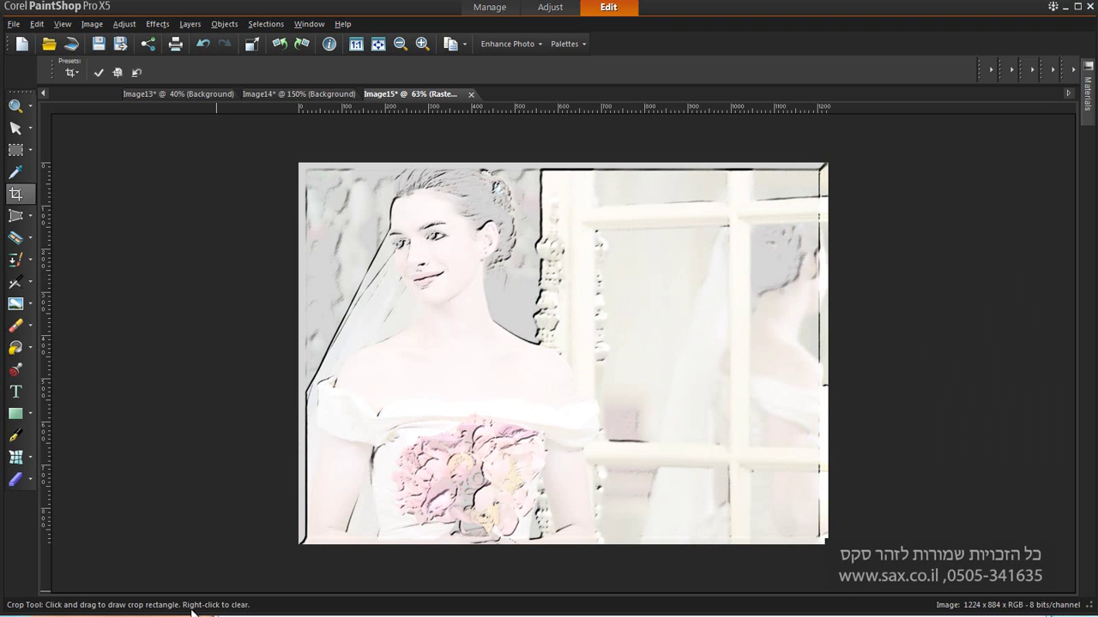
Undo the Charcoal effect on the bride photo.
left_click(161, 25)
mouse_move(201, 100)
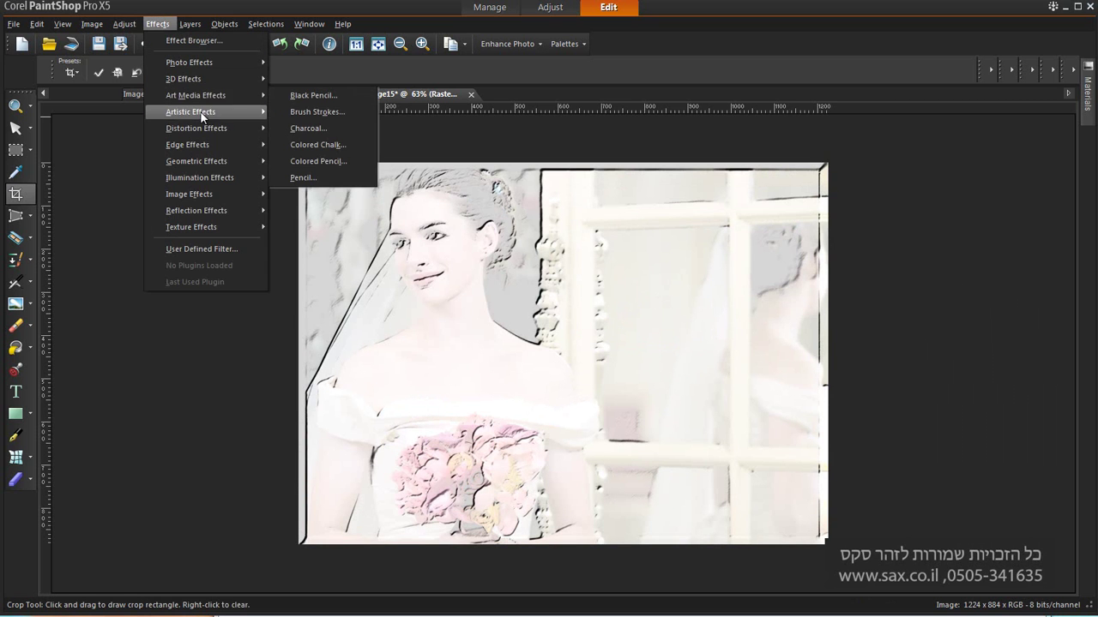
left_click(180, 342)
key("ctrl+z")
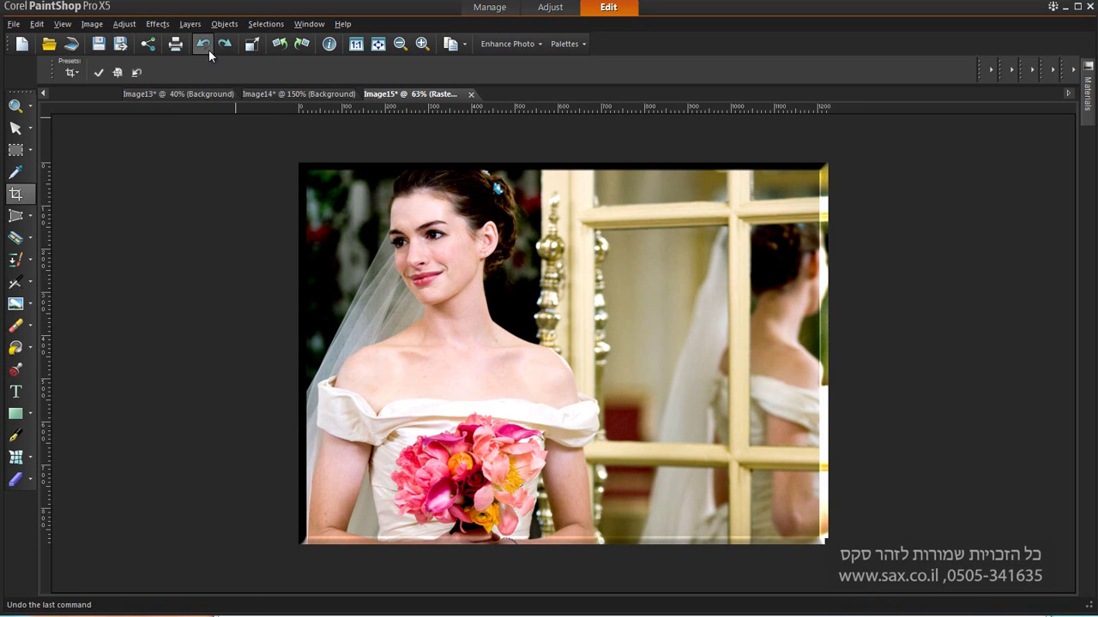
Preview the Colored Chalk art media effect on the photo and cancel it.
left_click(166, 24)
mouse_move(184, 96)
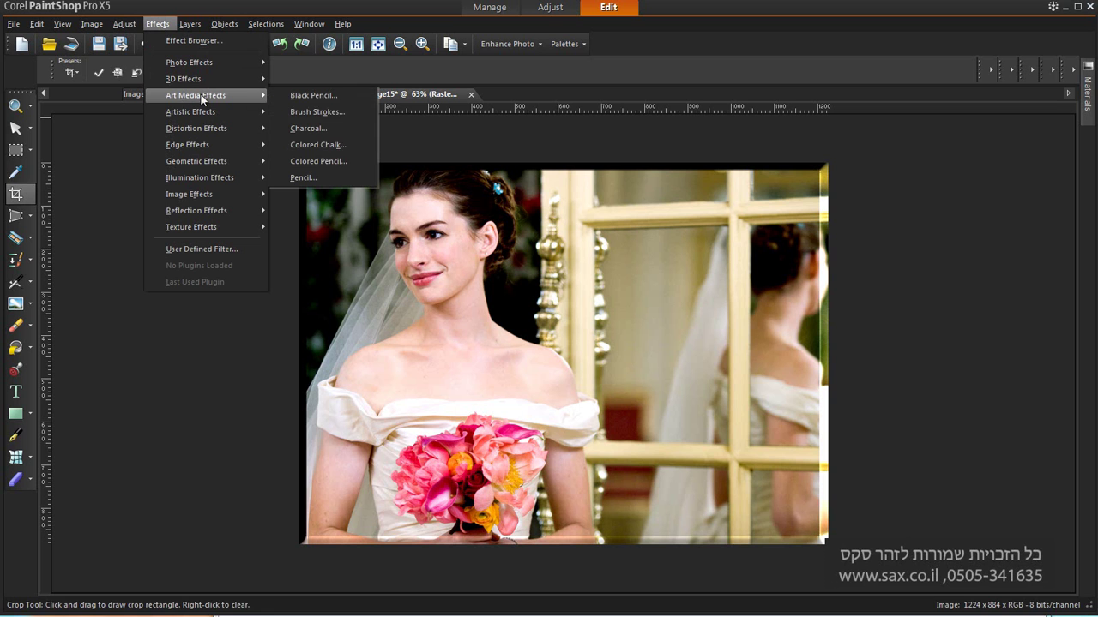
left_click(323, 143)
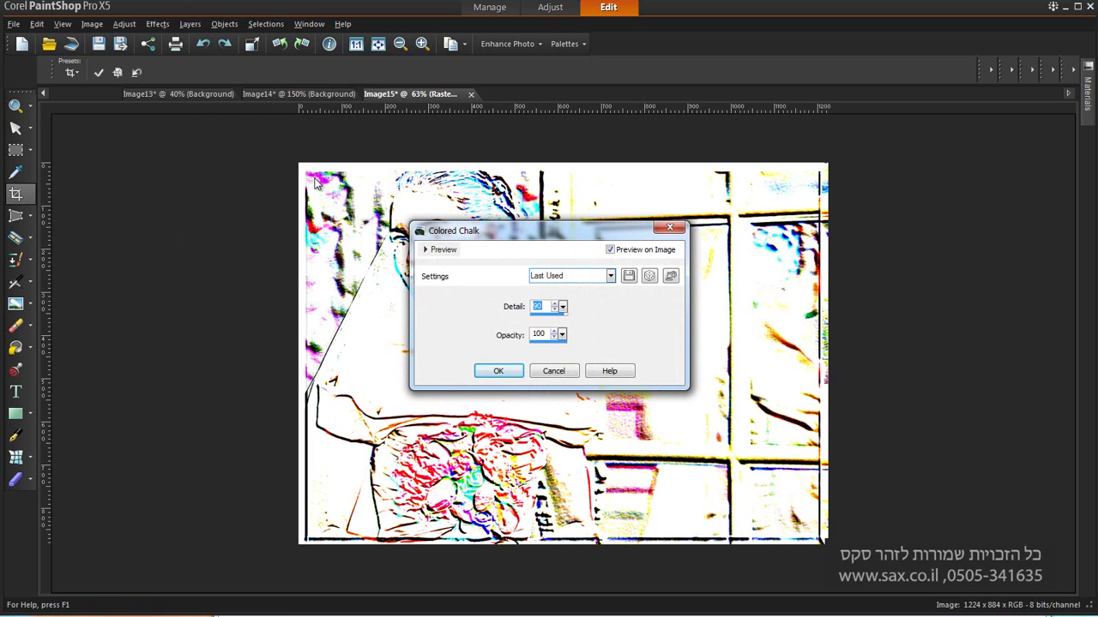
left_click_drag(477, 225, 680, 198)
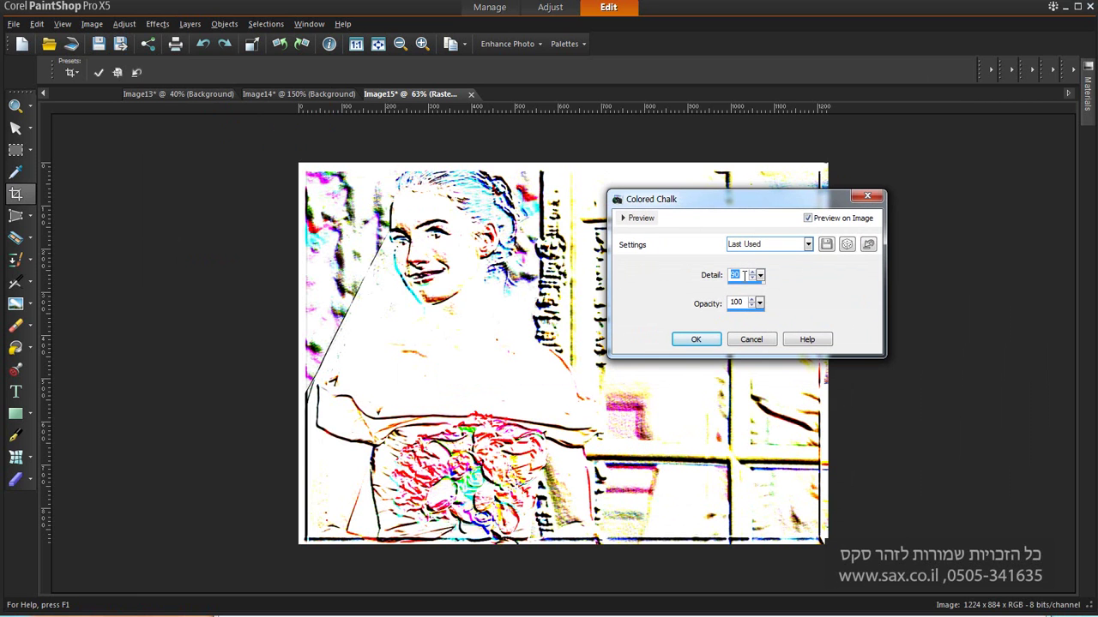
left_click(748, 341)
Apply the Colored Pencil art media effect with its last used settings and undo it.
left_click(157, 23)
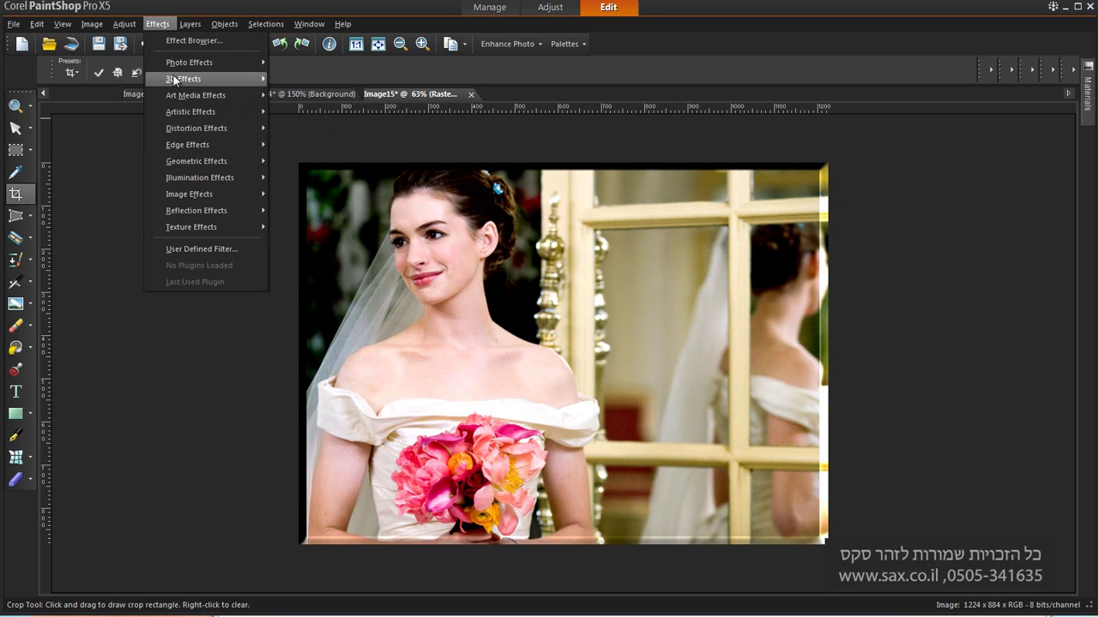
mouse_move(180, 94)
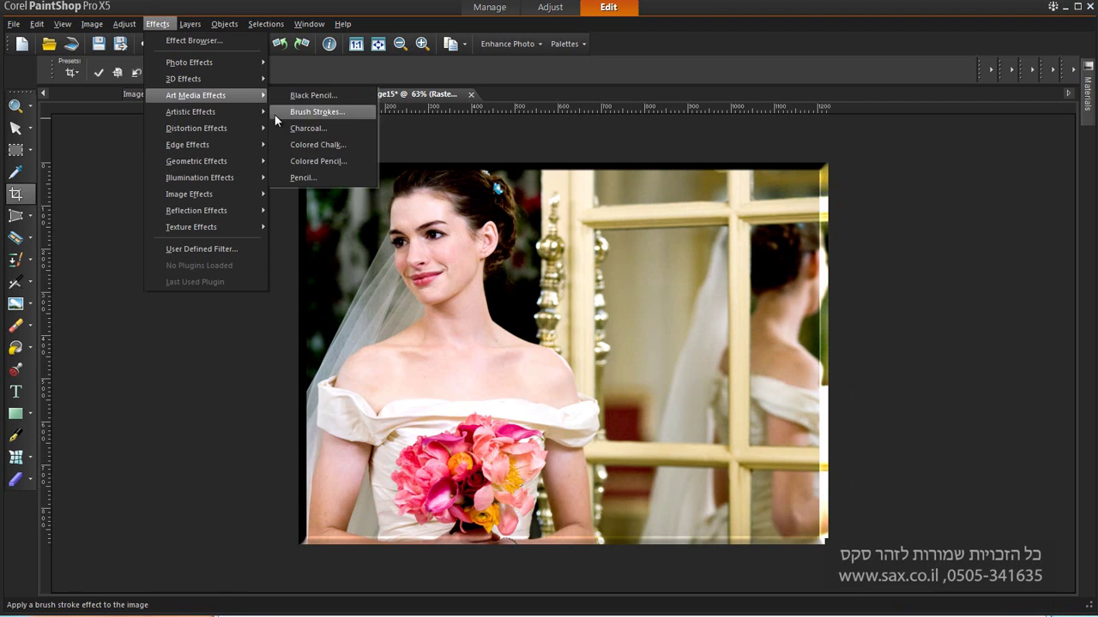
left_click(313, 162)
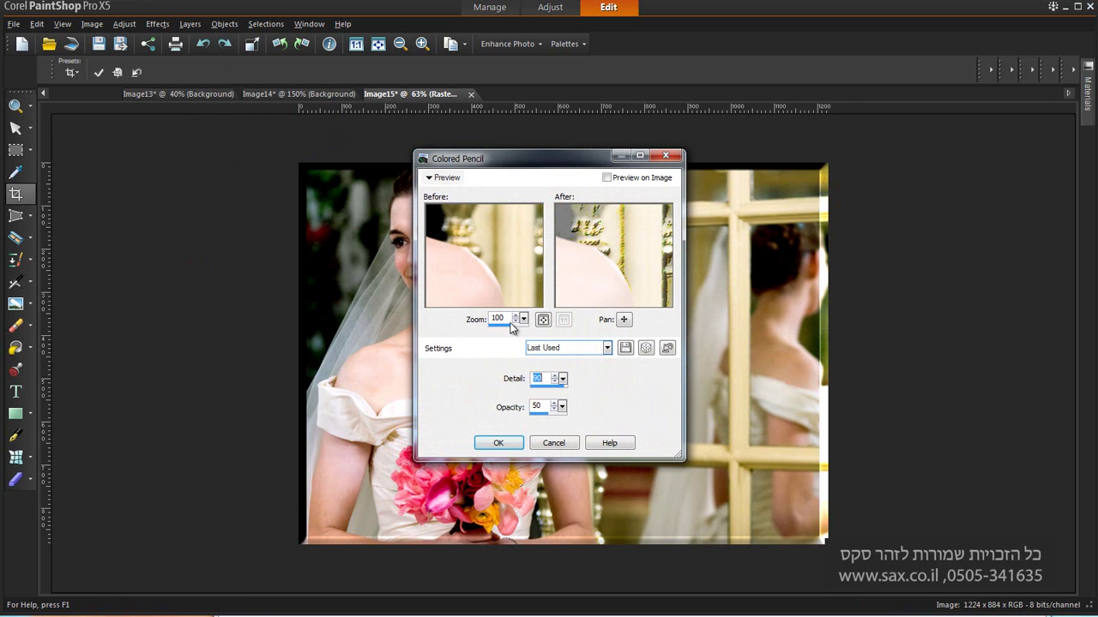
left_click(498, 443)
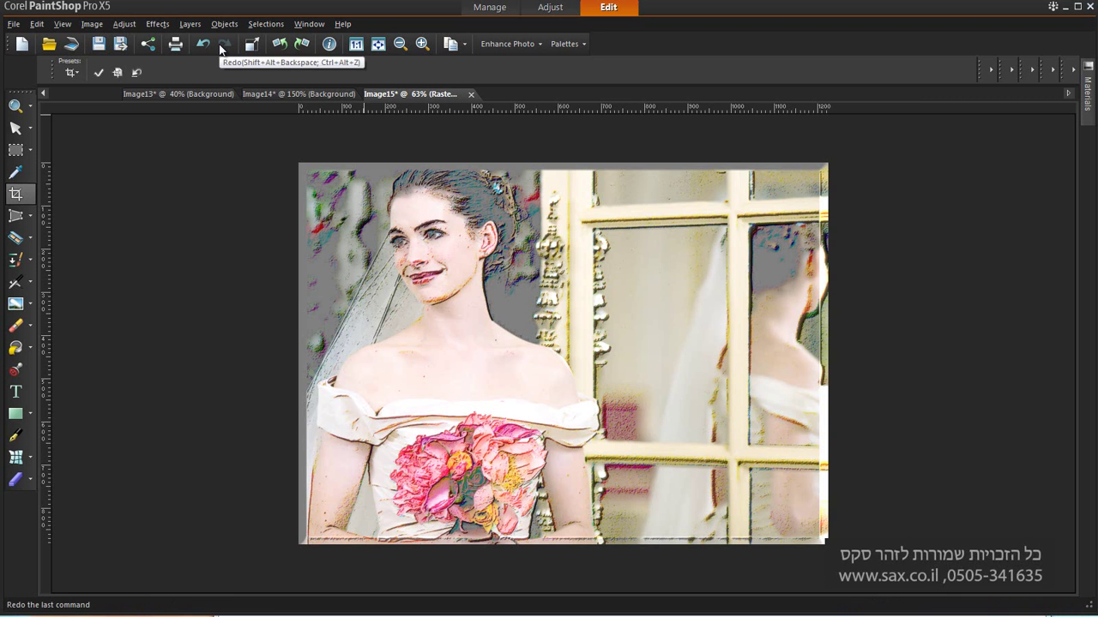
left_click(219, 46)
Apply the Pencil art media effect to the beveled photo with its last used settings.
left_click(157, 23)
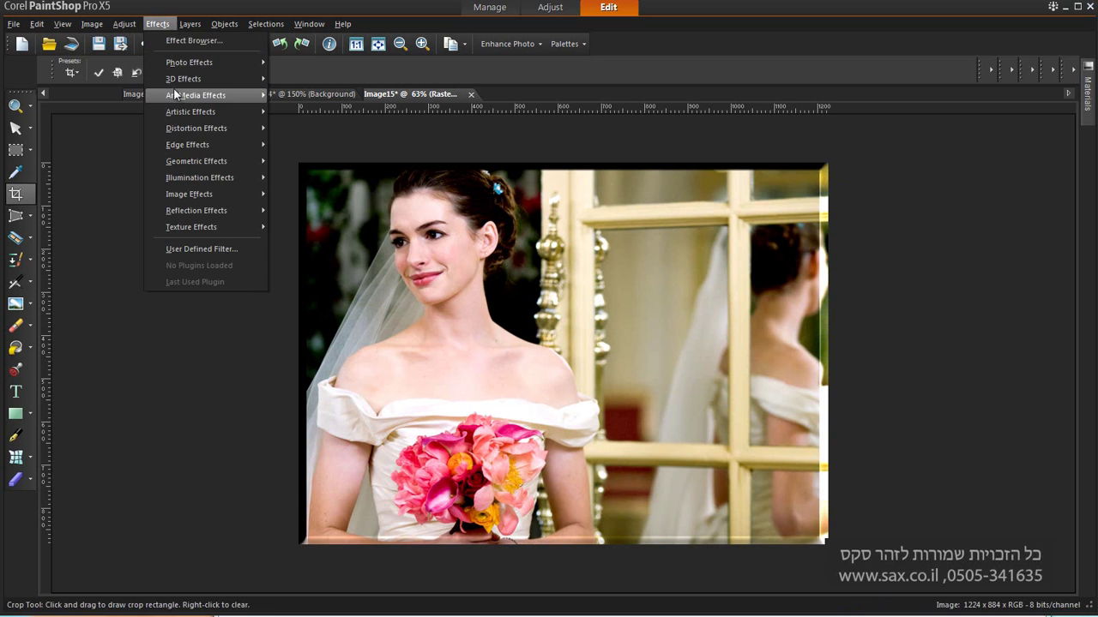
mouse_move(179, 100)
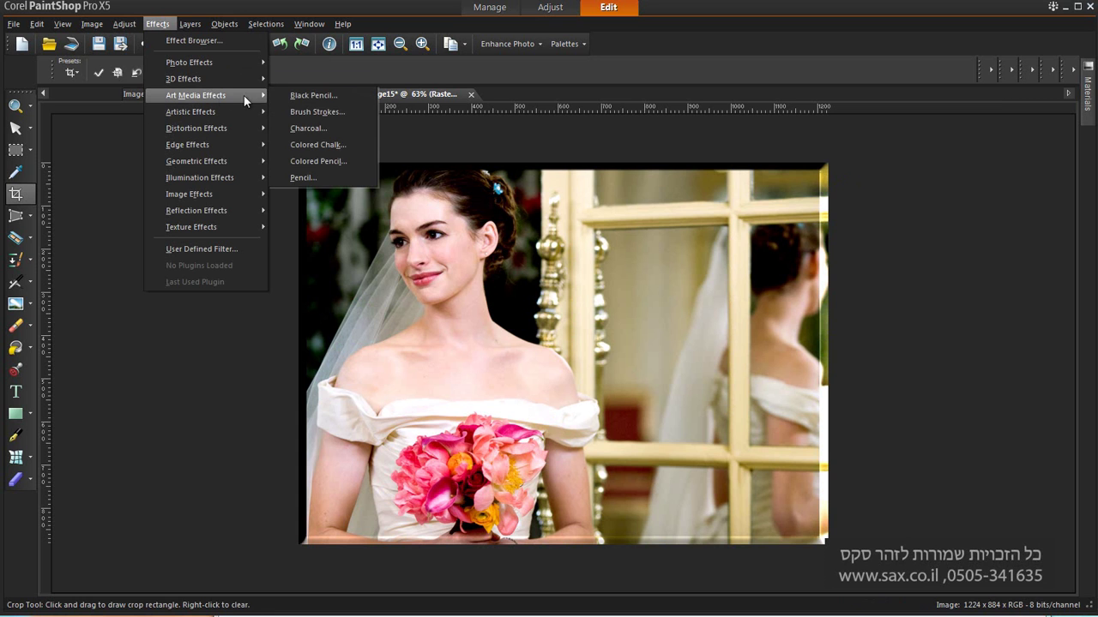
left_click(313, 176)
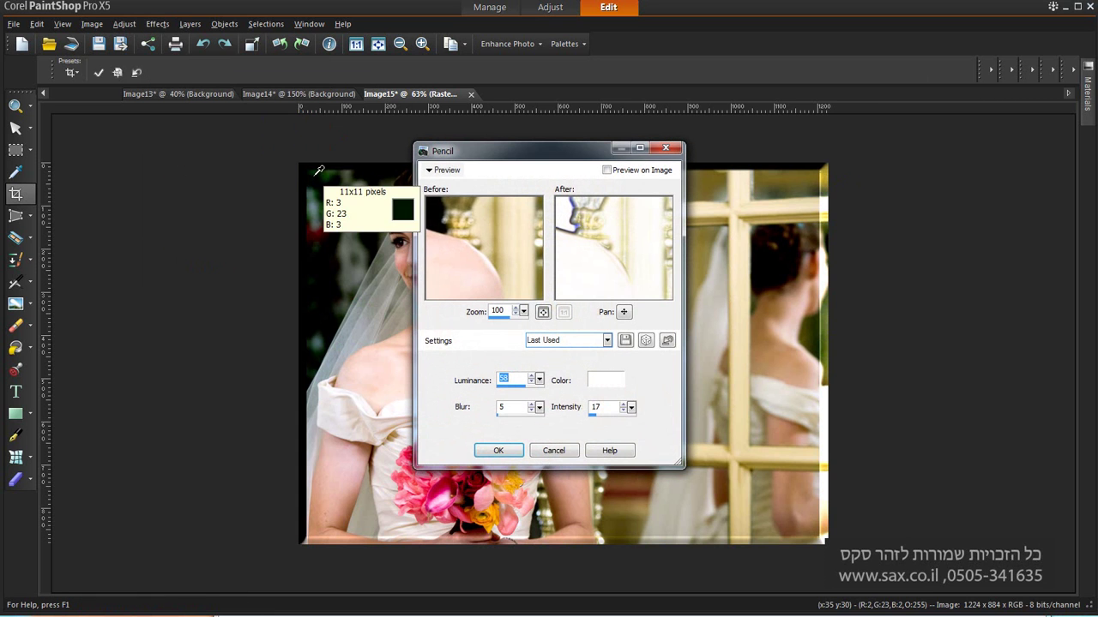
left_click(498, 449)
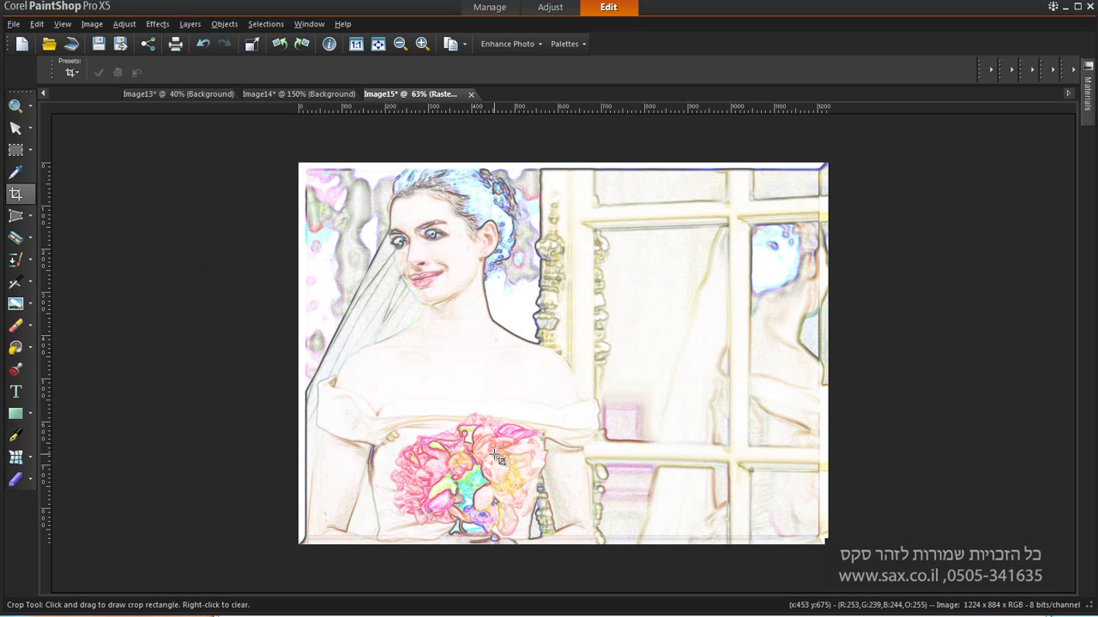